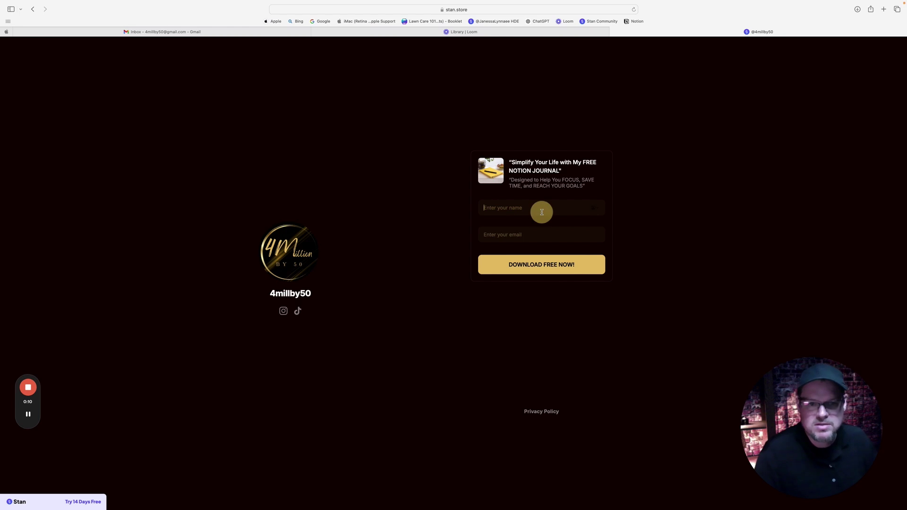
Fill in the name and email on the free Notion journal form and submit it to download the template.
{"action": "type", "text": "William"}
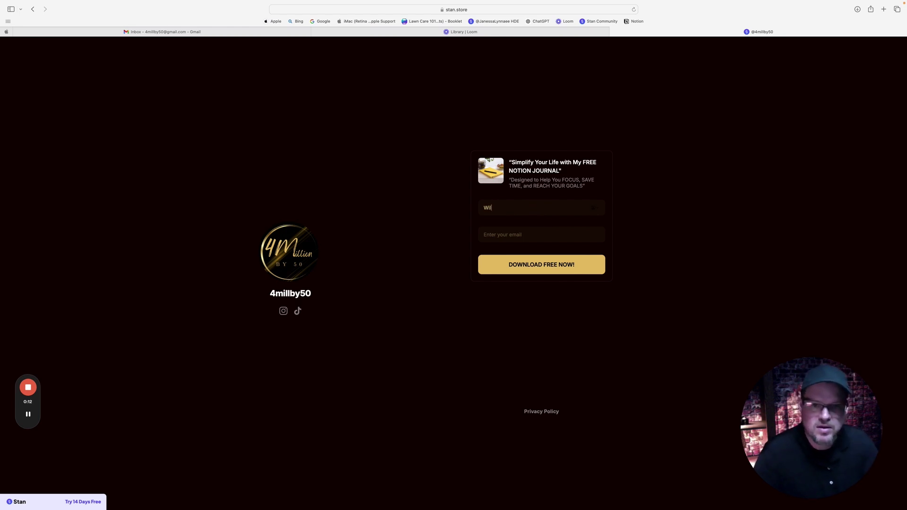
{"action": "key", "text": "Tab"}
{"action": "type", "text": "4mill"}
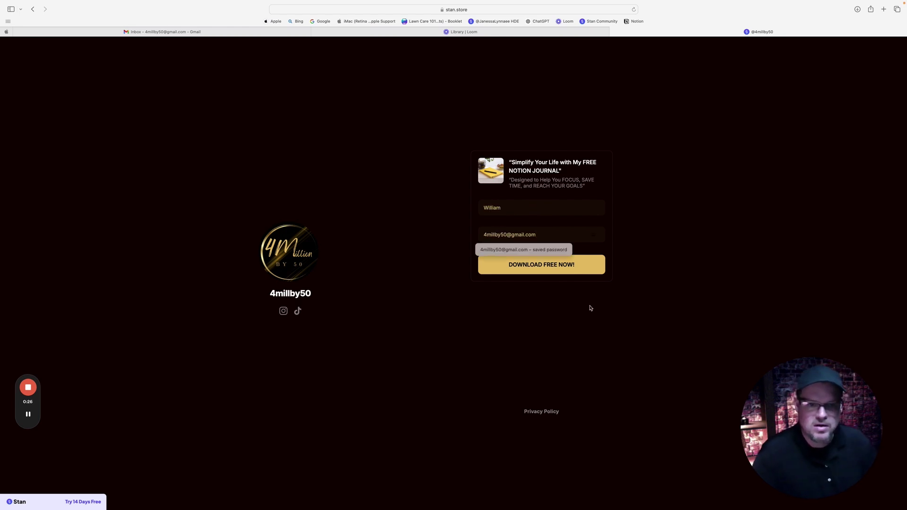
{"action": "left_click", "coordinate": [573, 265]}
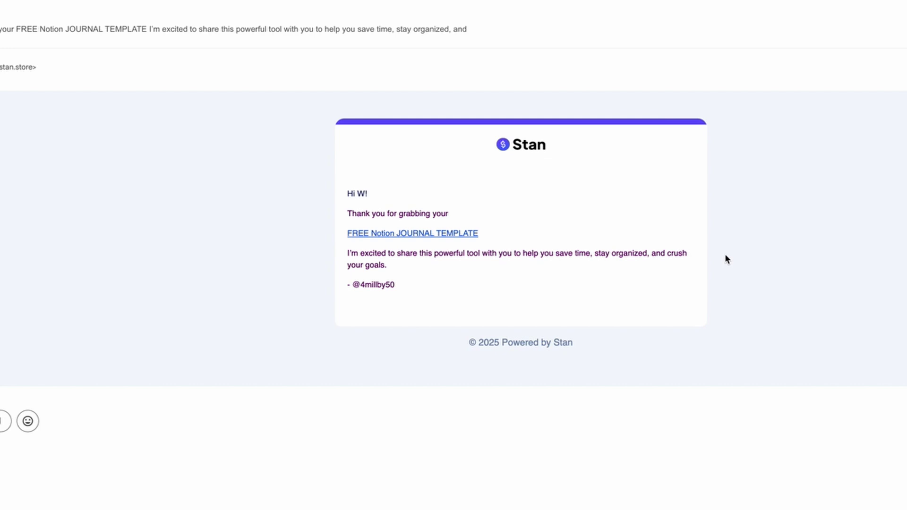
Open the FREE Notion JOURNAL TEMPLATE link in the email and highlight the first instruction on the Journal page.
{"action": "left_click", "coordinate": [455, 236]}
{"action": "left_click", "coordinate": [465, 236]}
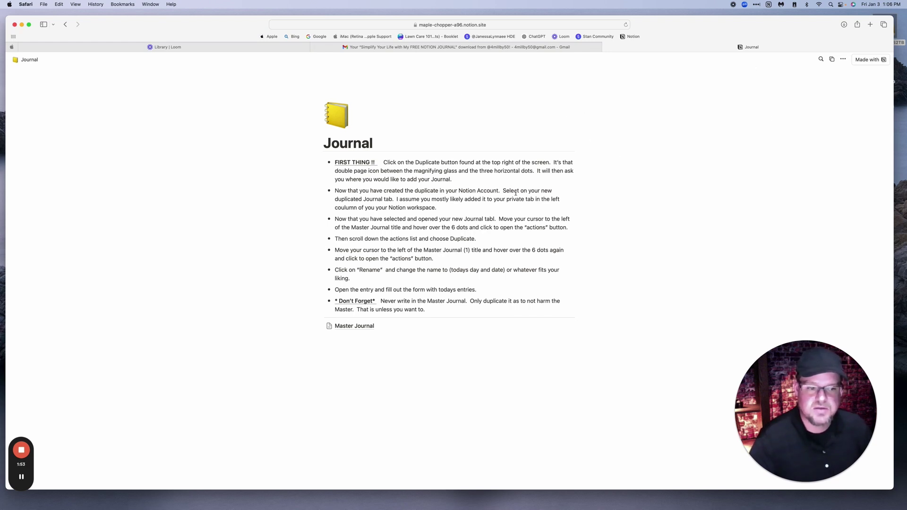
{"action": "left_click_drag", "start_coordinate": [335, 162], "coordinate": [461, 180]}
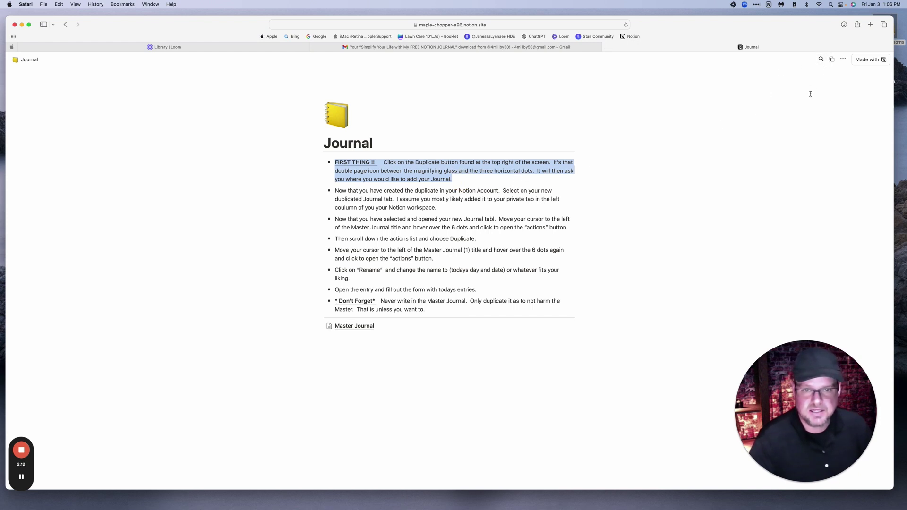
Duplicate the Journal template into the private section of the personal Notion workspace and open the copy.
{"action": "left_click", "coordinate": [831, 59]}
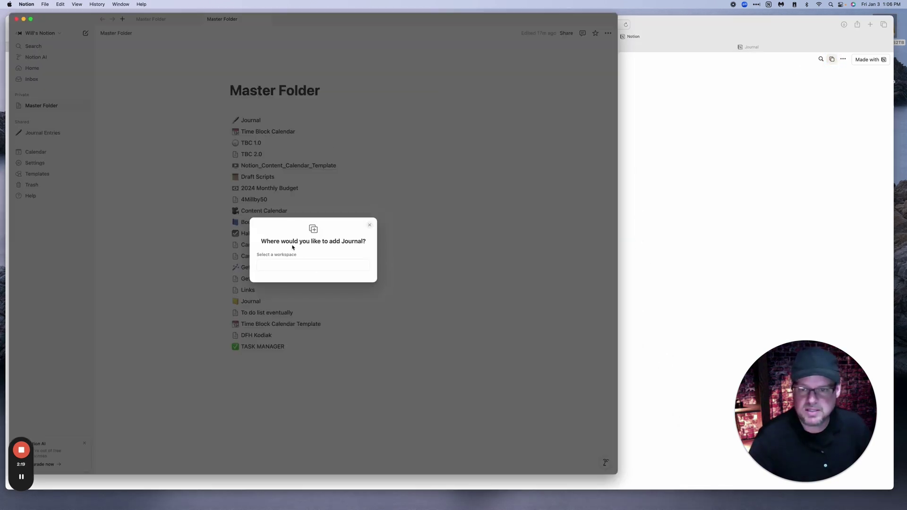
{"action": "left_click", "coordinate": [285, 264]}
{"action": "left_click", "coordinate": [290, 291]}
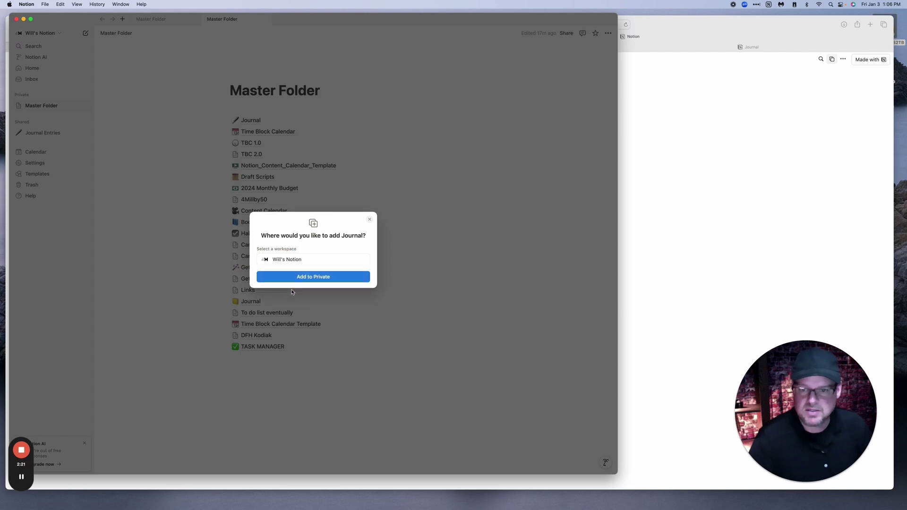
{"action": "left_click", "coordinate": [291, 277]}
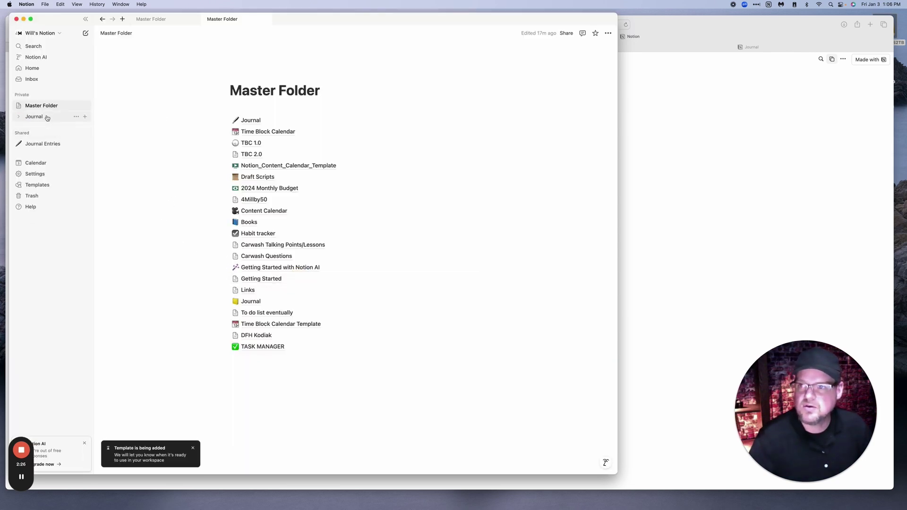
{"action": "left_click", "coordinate": [47, 118]}
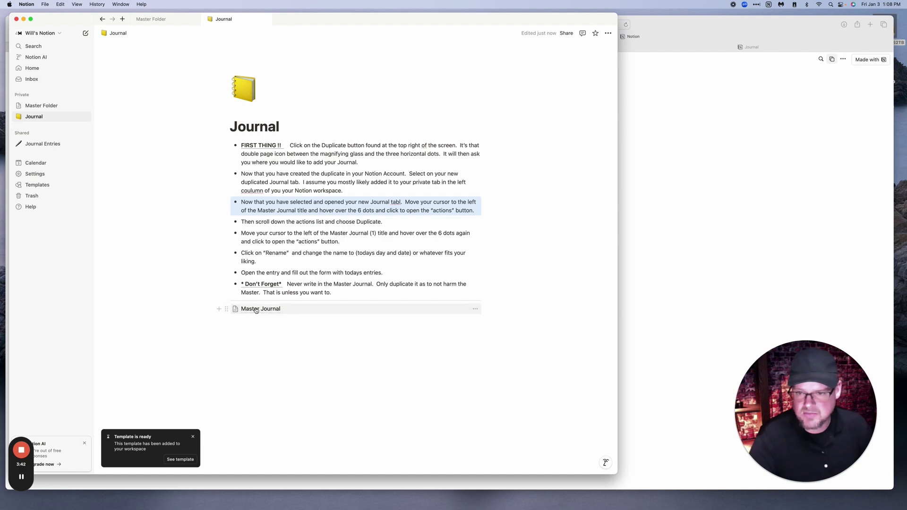
Duplicate the Master Journal page within Journal and rename the copy "01.03.25 Friday".
{"action": "left_click", "coordinate": [227, 309]}
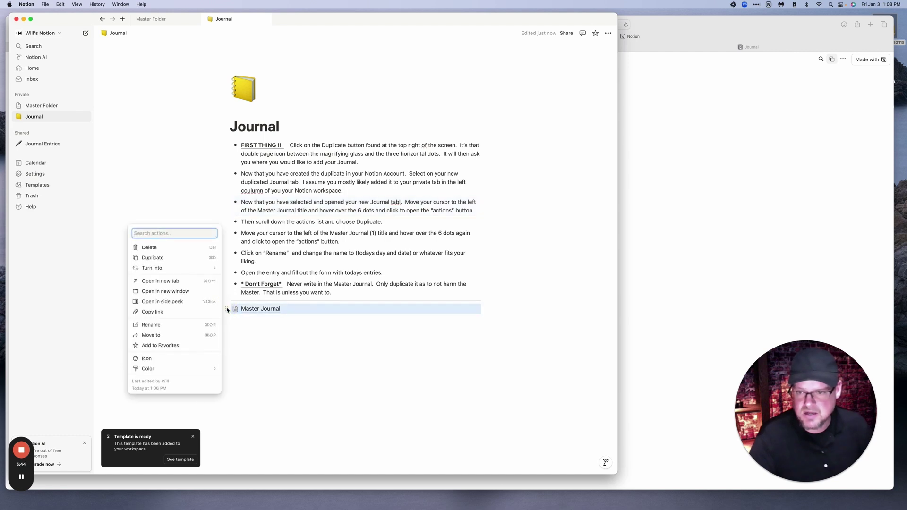
{"action": "left_click", "coordinate": [168, 258]}
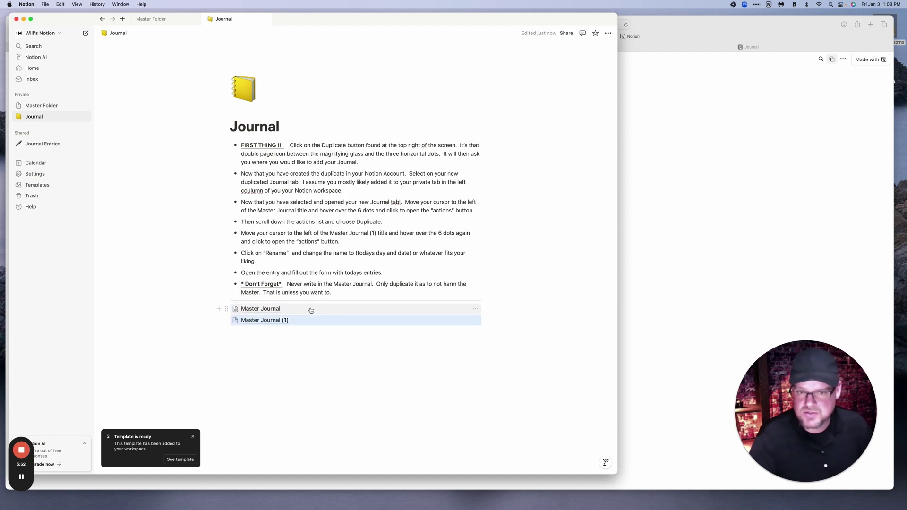
{"action": "mouse_move", "coordinate": [278, 309]}
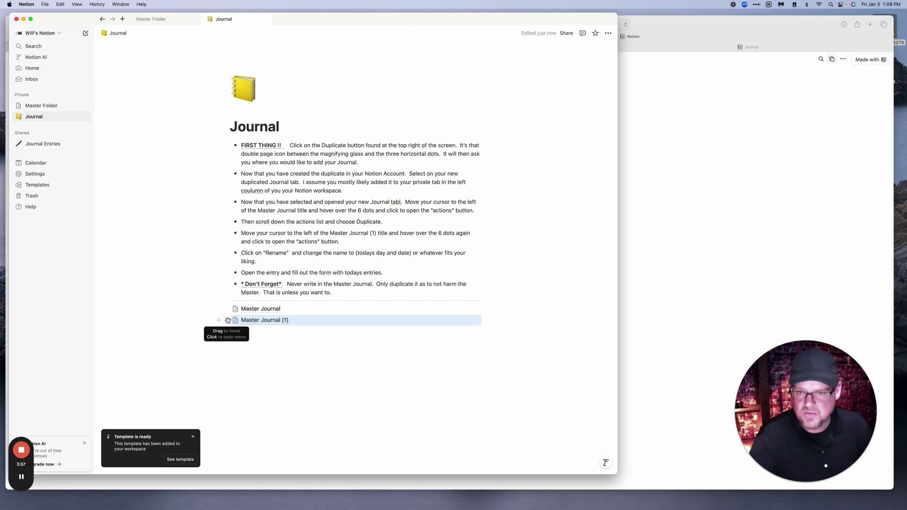
{"action": "left_click", "coordinate": [227, 320]}
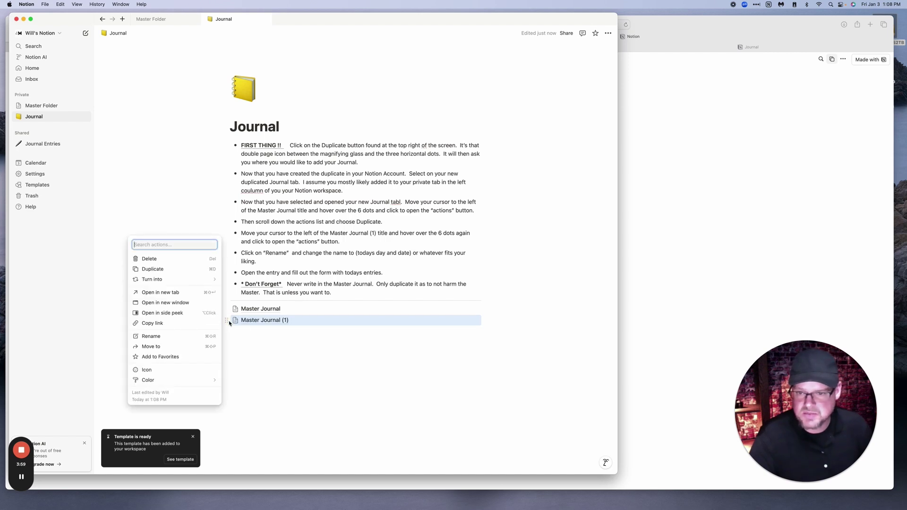
{"action": "left_click", "coordinate": [173, 339]}
{"action": "key", "text": "BackSpace"}
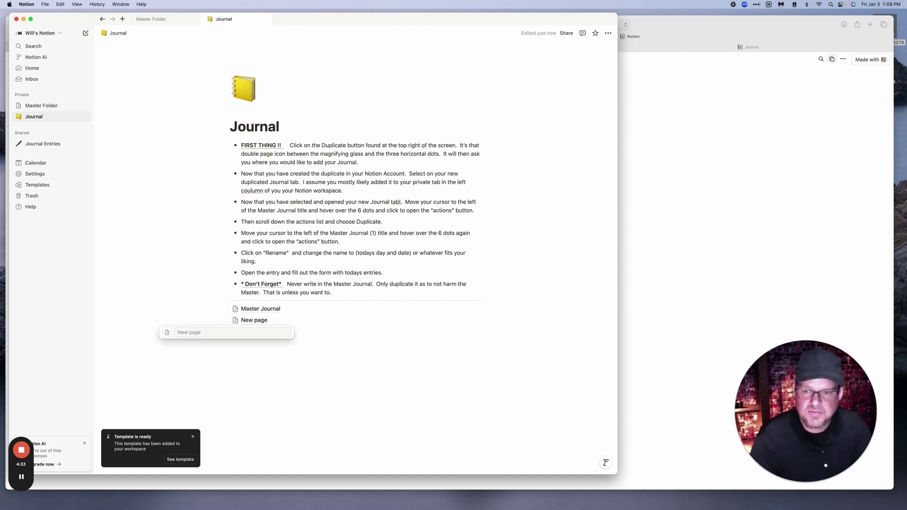
{"action": "type", "text": "0"}
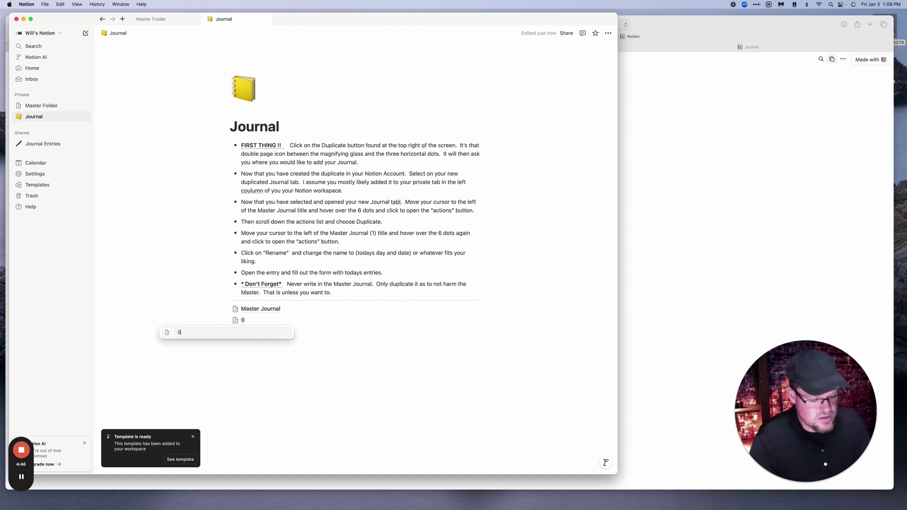
{"action": "type", "text": "1.03.25 "}
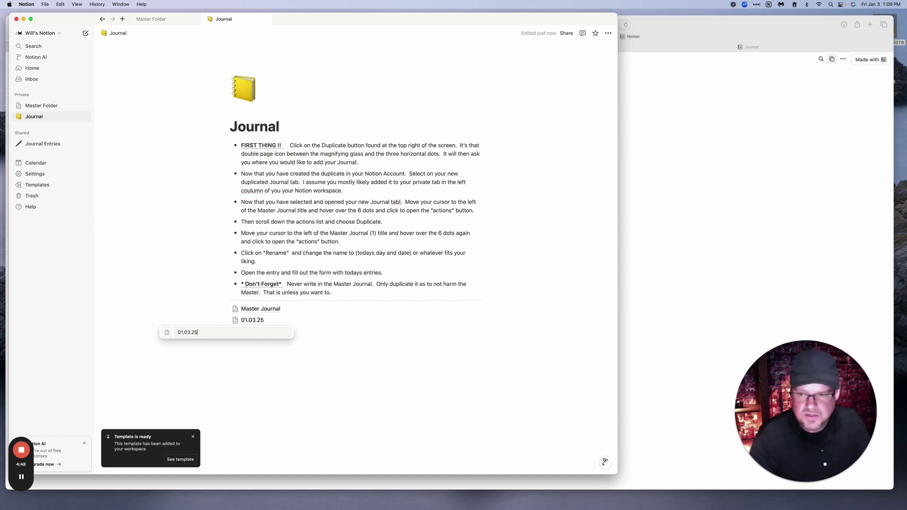
{"action": "type", "text": "Friday"}
{"action": "key", "text": "Return"}
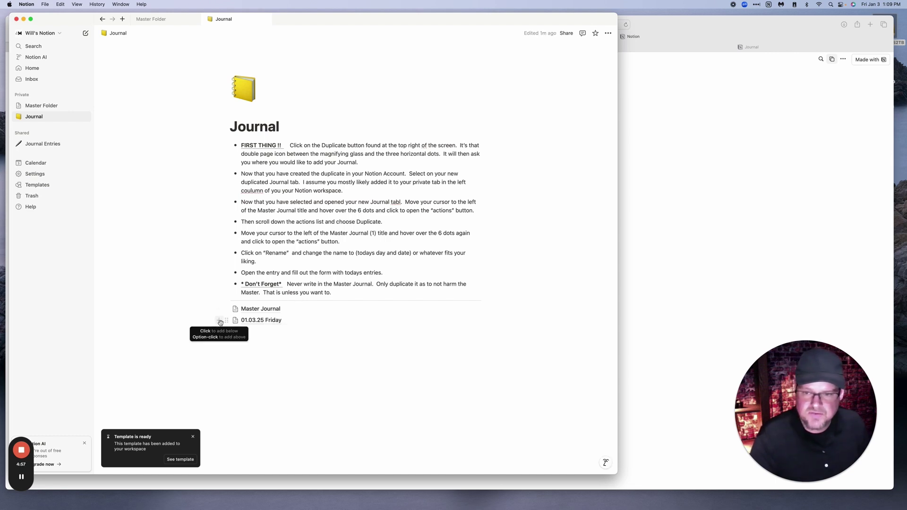
Add a sub-page below the 01.03.25 Friday entry and title it "January".
{"action": "left_click", "coordinate": [220, 322]}
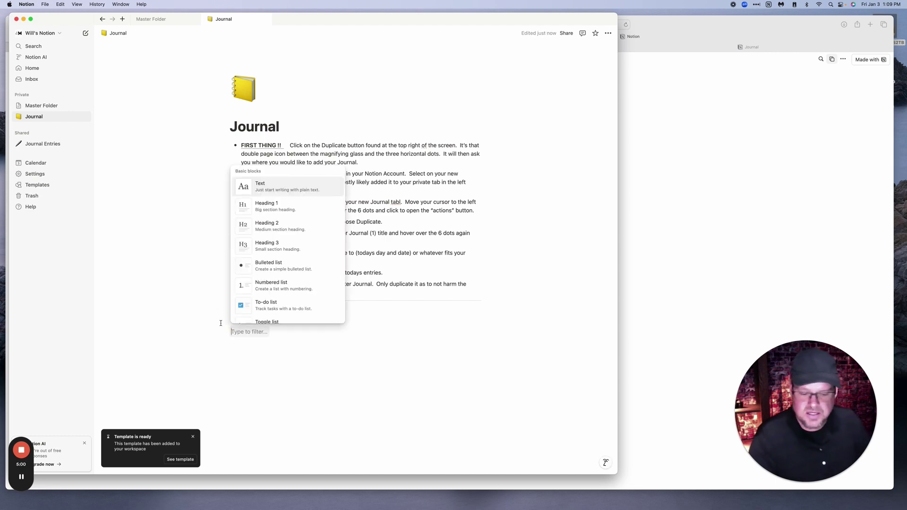
{"action": "type", "text": "page"}
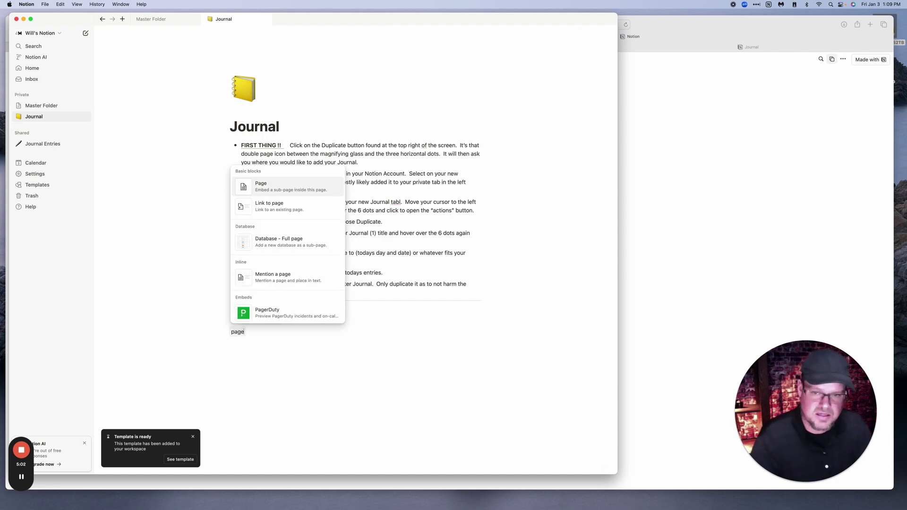
{"action": "left_click", "coordinate": [294, 186]}
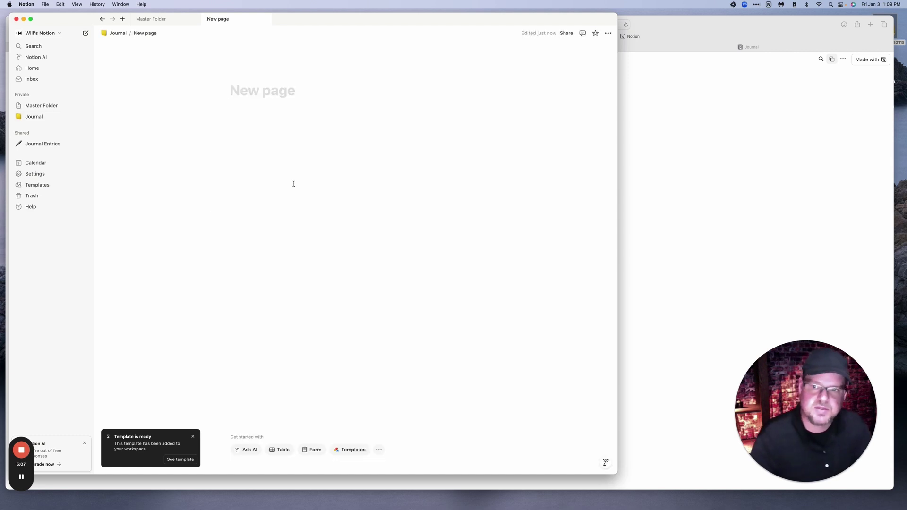
{"action": "type", "text": "Jasn"}
{"action": "key", "text": "BackSpace"}
{"action": "key", "text": "BackSpace"}
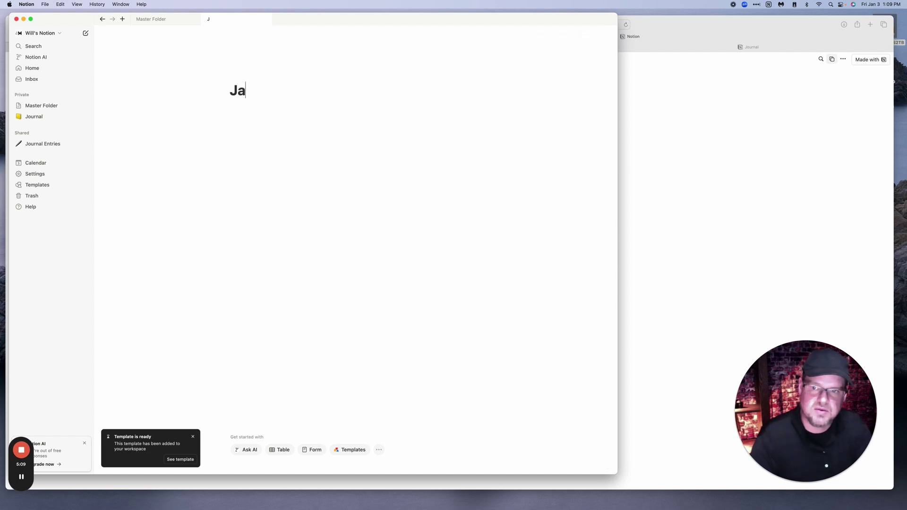
{"action": "type", "text": "nuary"}
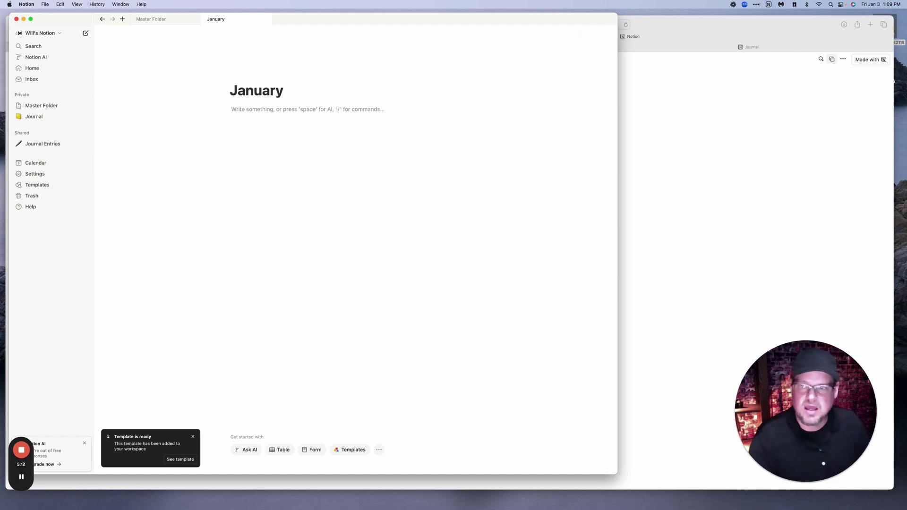
Return to the Journal page, move the 01.03.25 Friday entry into the January page, and open January.
{"action": "left_click", "coordinate": [103, 20]}
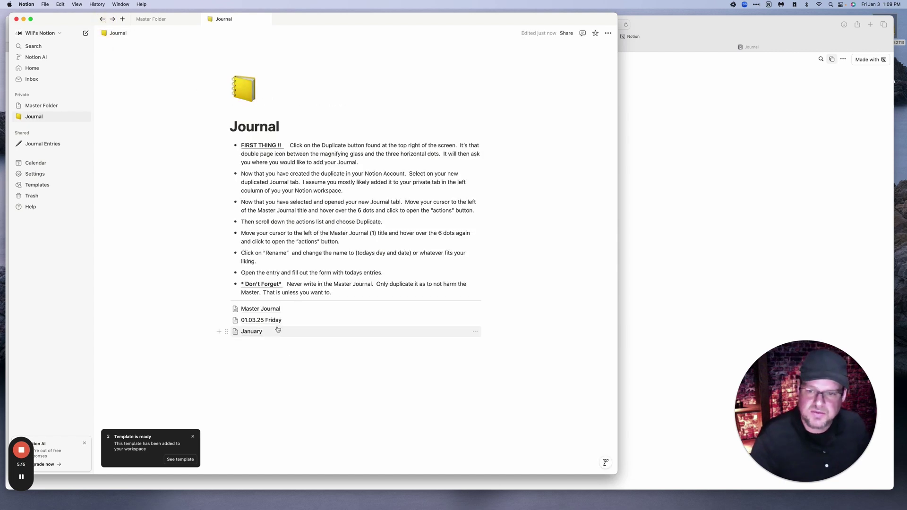
{"action": "left_click_drag", "start_coordinate": [282, 319], "coordinate": [272, 330]}
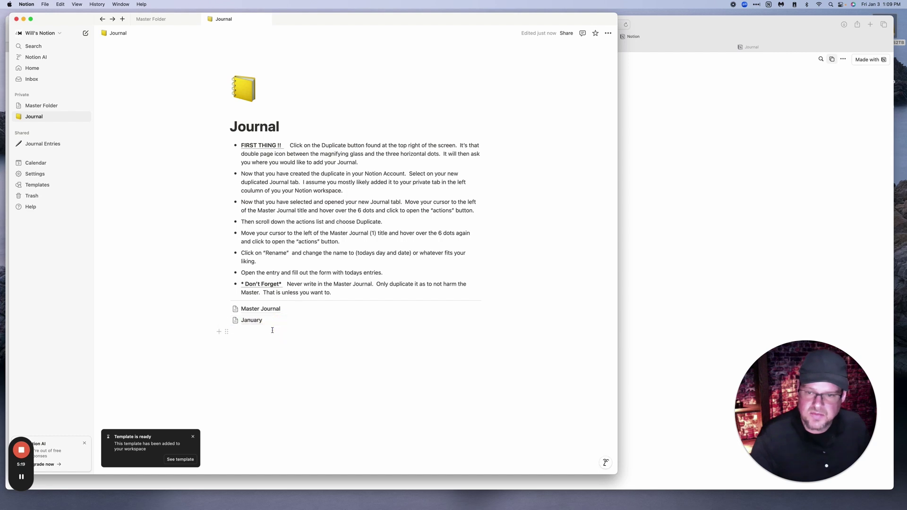
{"action": "left_click", "coordinate": [259, 321]}
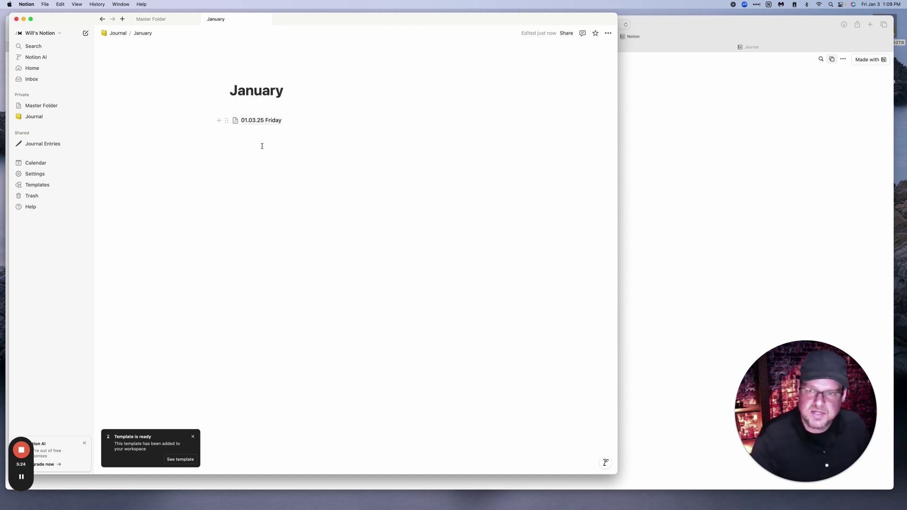
Move the Master Journal page from Journal into January and place it above the 01.03.25 Friday entry.
{"action": "left_click", "coordinate": [103, 20]}
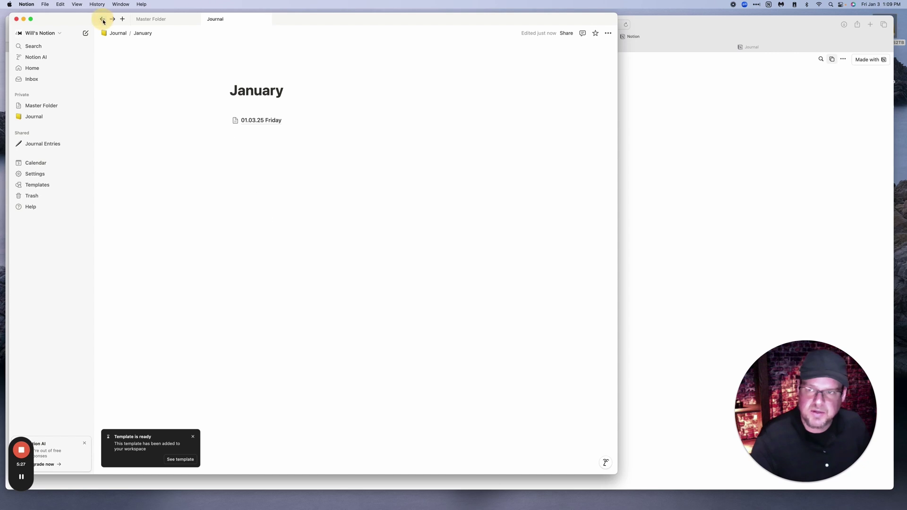
{"action": "left_click_drag", "start_coordinate": [273, 309], "coordinate": [270, 320]}
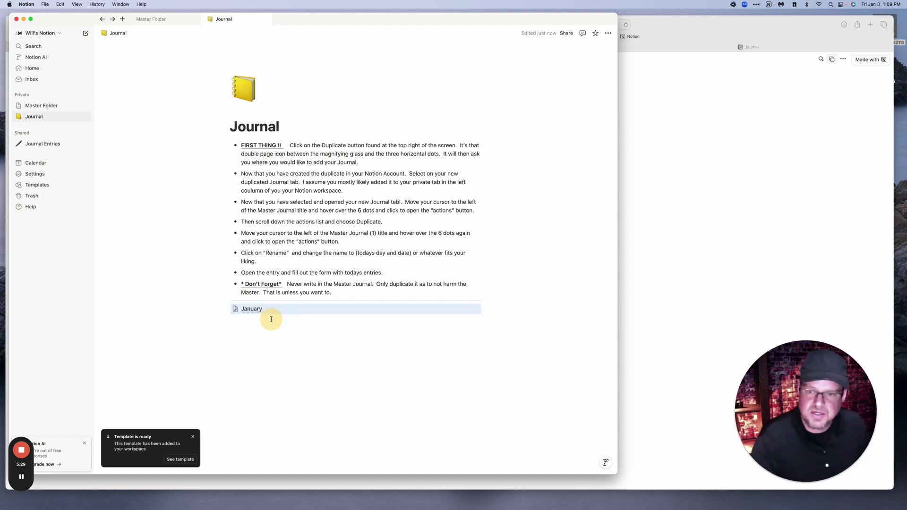
{"action": "left_click", "coordinate": [258, 310]}
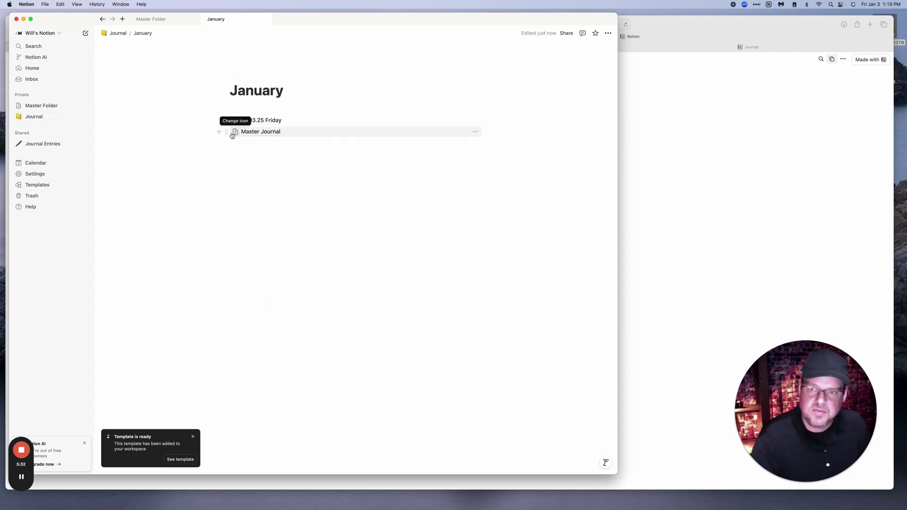
{"action": "left_click_drag", "start_coordinate": [229, 132], "coordinate": [230, 119]}
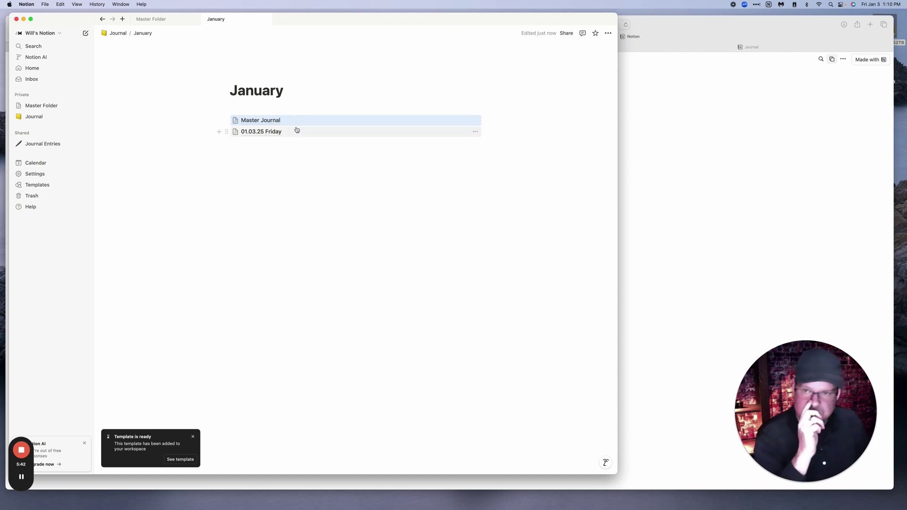
Duplicate the Master Journal page inside January and rename the copy "01.04.25 Saturday".
{"action": "left_click", "coordinate": [227, 121]}
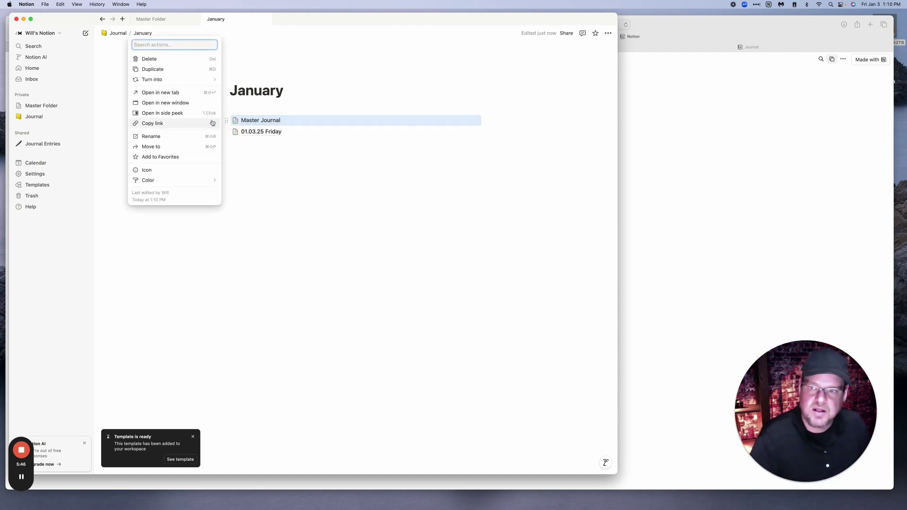
{"action": "left_click", "coordinate": [179, 71]}
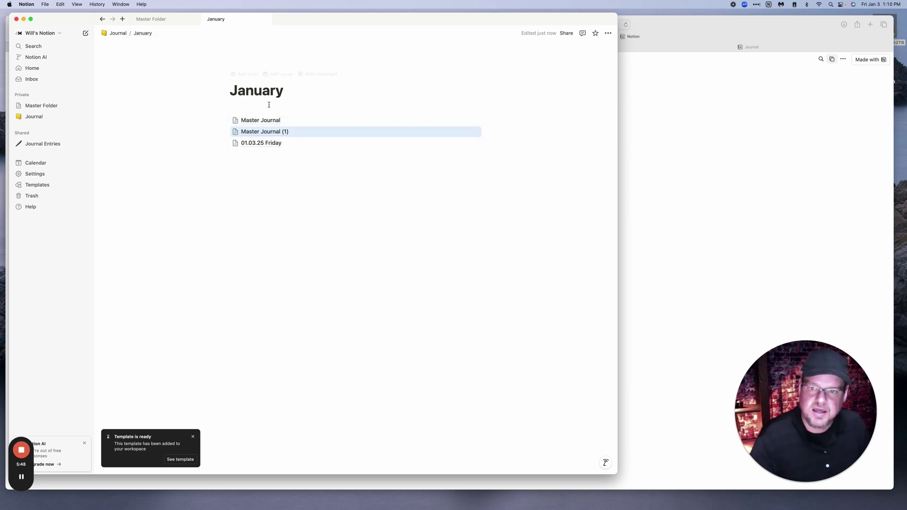
{"action": "mouse_move", "coordinate": [276, 135]}
{"action": "key", "text": "super+shift+r"}
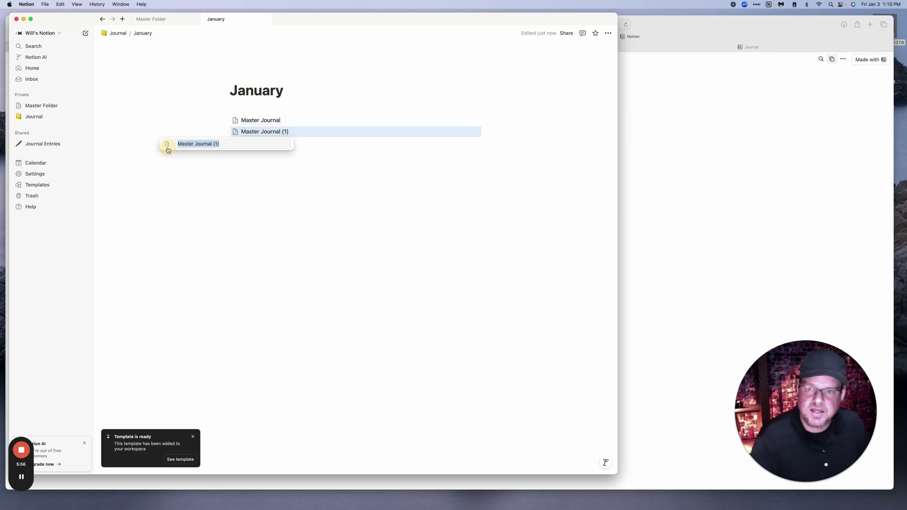
{"action": "type", "text": "01."}
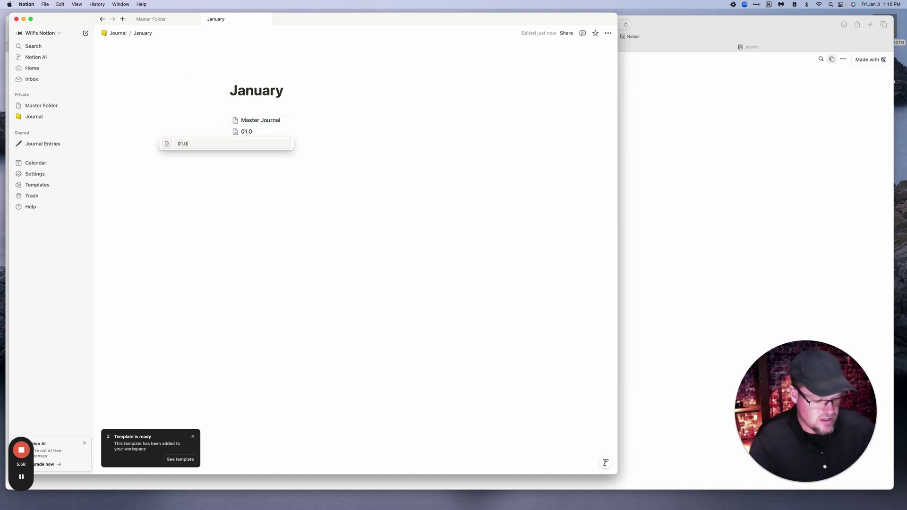
{"action": "type", "text": "04.25 Saturday"}
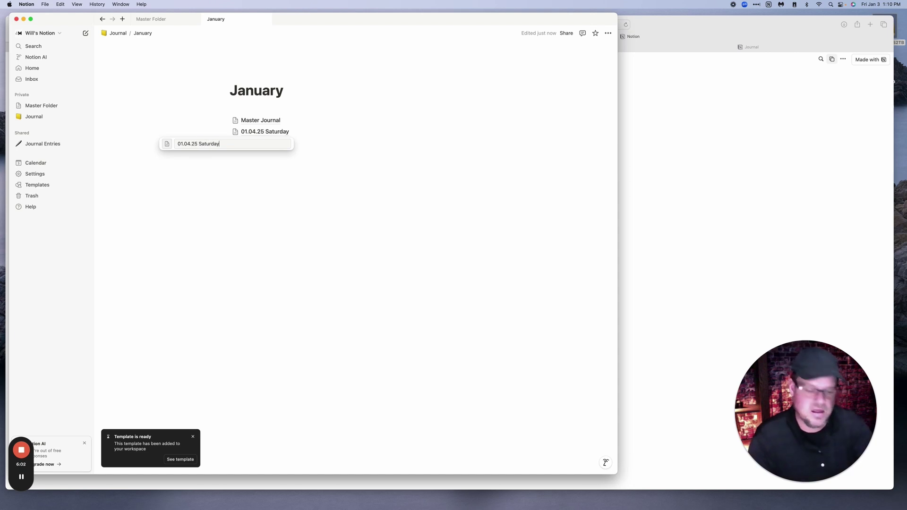
{"action": "key", "text": "Return"}
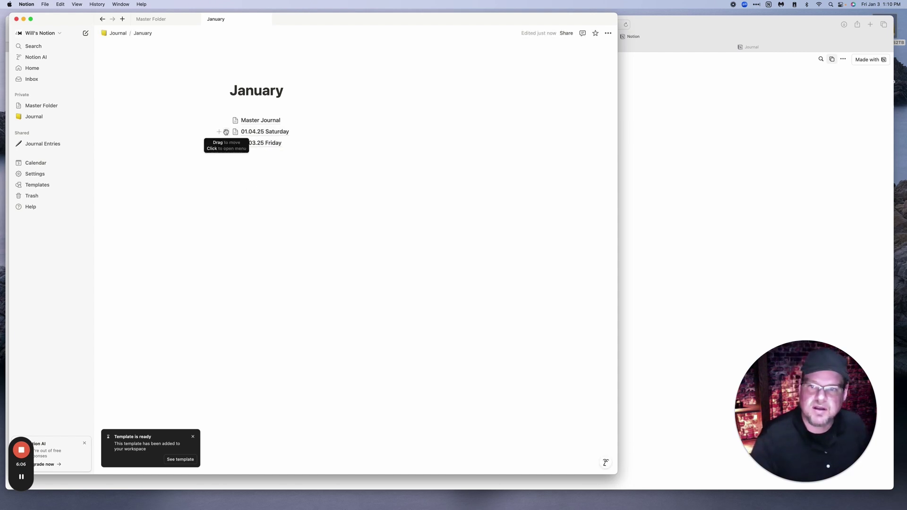
Move the 01.04.25 Saturday page below 01.03.25 Friday and open the 01.03.25 Friday entry.
{"action": "left_click_drag", "start_coordinate": [226, 131], "coordinate": [264, 170]}
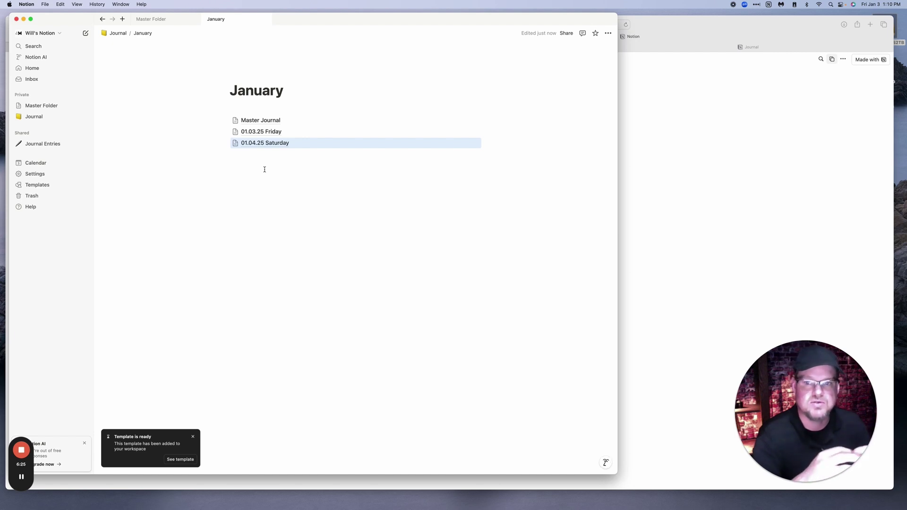
{"action": "left_click", "coordinate": [269, 133]}
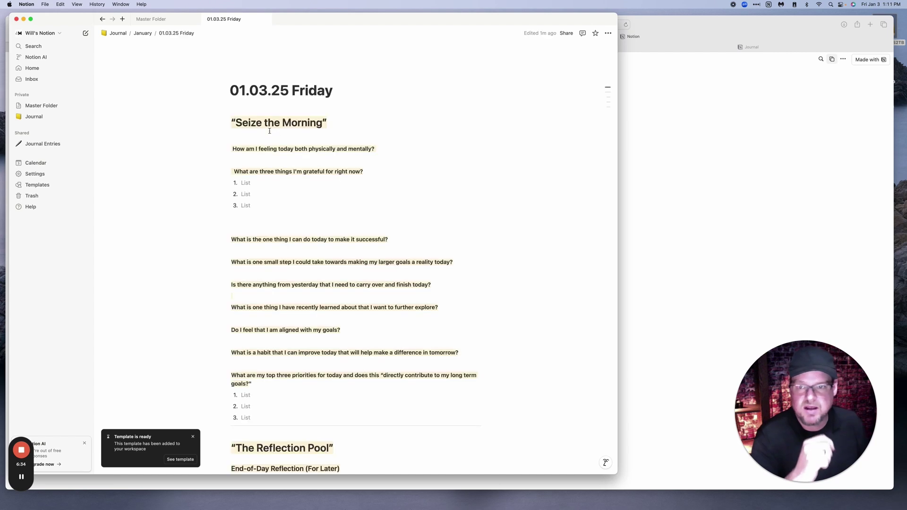
Answer the question about feeling physically and mentally with "I feel good and well rested.".
{"action": "scroll", "coordinate": [493, 196], "scroll_direction": "down", "scroll_amount": 3}
{"action": "scroll", "coordinate": [489, 200], "scroll_direction": "up", "scroll_amount": 1}
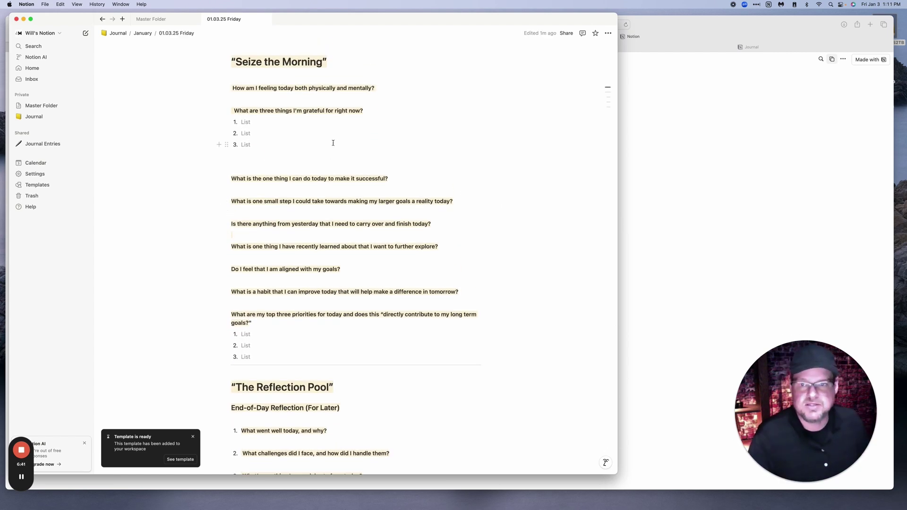
{"action": "left_click", "coordinate": [379, 92]}
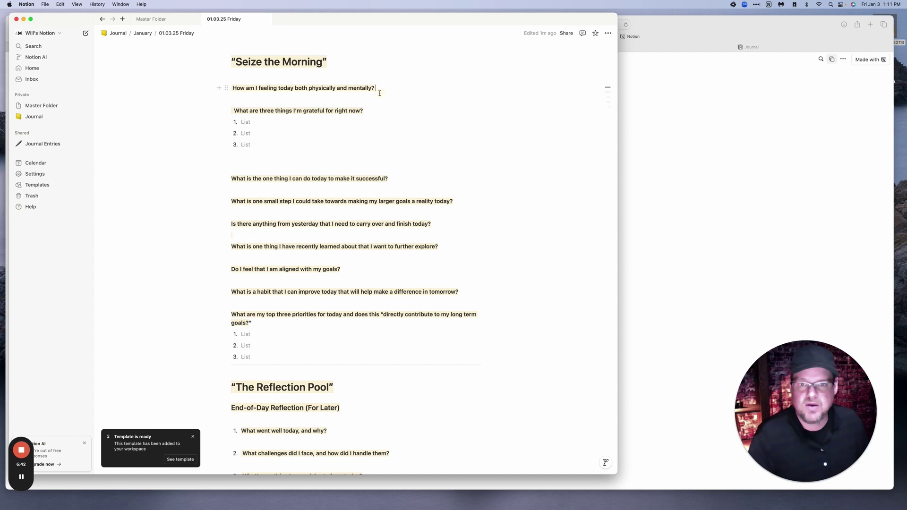
{"action": "left_click", "coordinate": [233, 98]}
{"action": "type", "text": "I feel good and well rested."}
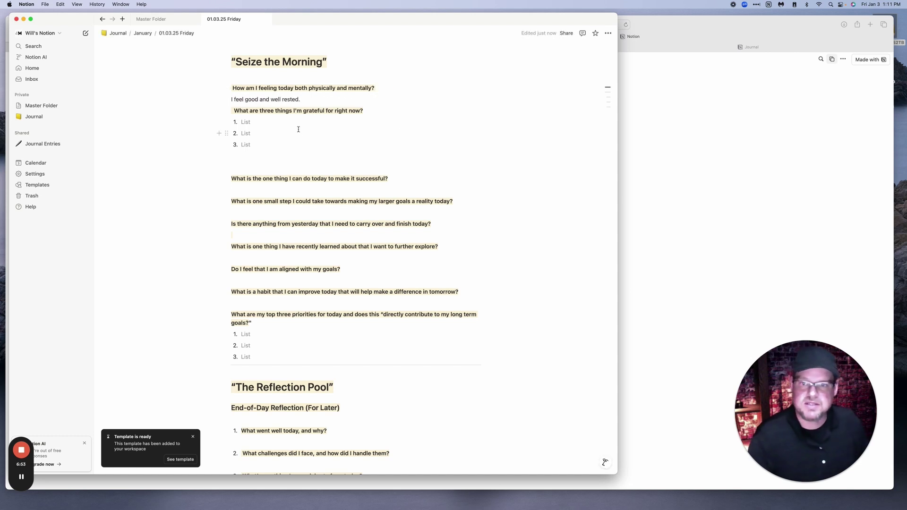
Fill the three-item gratitude list with "My Health", "Helicopters flying over head" and "My family".
{"action": "type", "text": "My "}
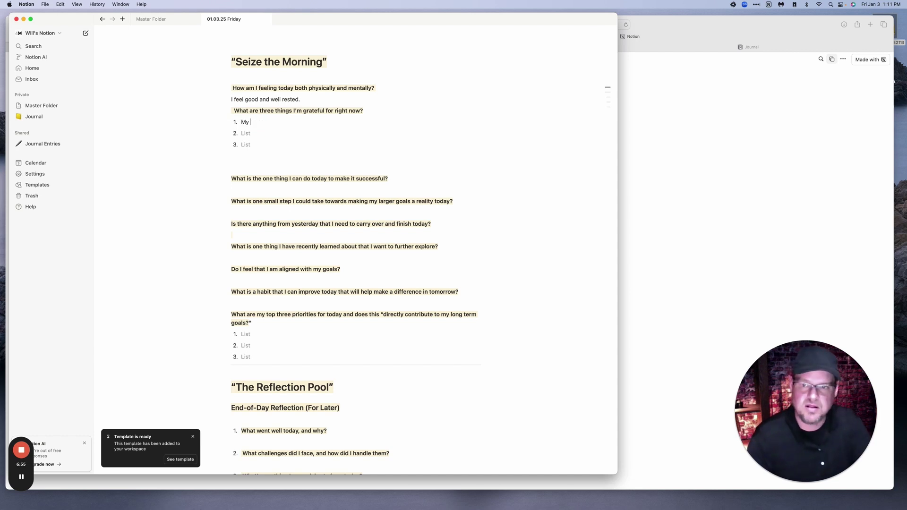
{"action": "type", "text": "Health"}
{"action": "key", "text": "Return"}
{"action": "type", "text": "Hel"}
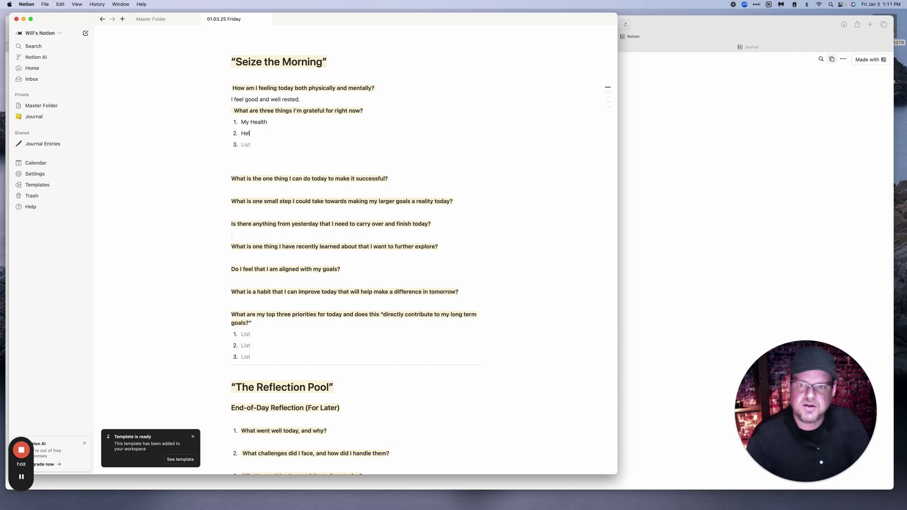
{"action": "type", "text": "ic"}
{"action": "type", "text": "opters flying over head"}
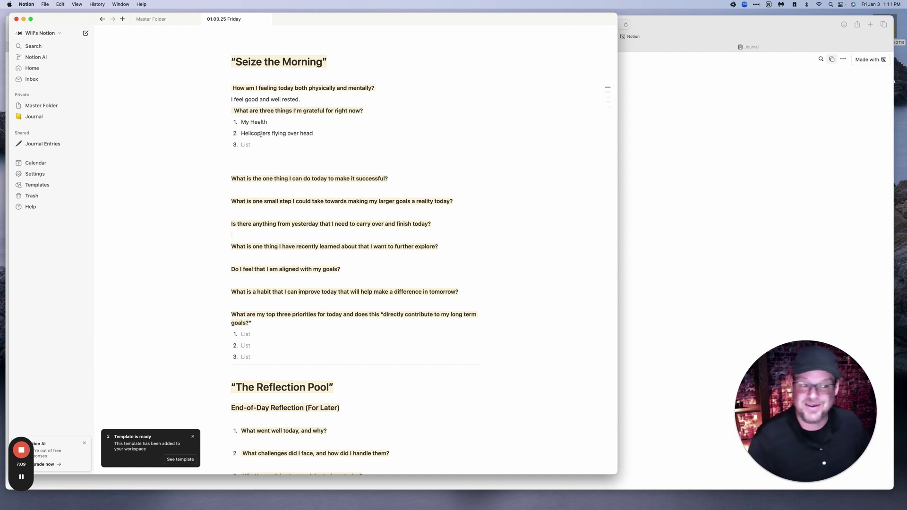
{"action": "key", "text": "Return"}
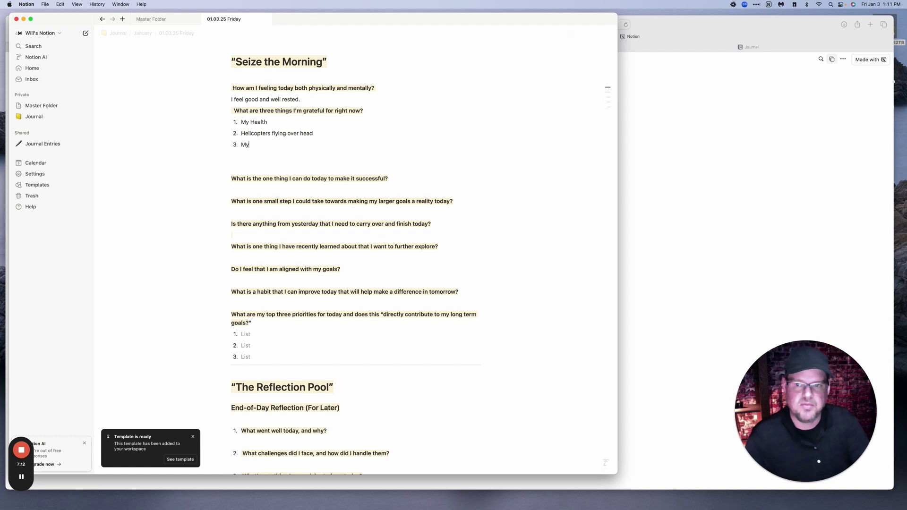
{"action": "type", "text": "My family"}
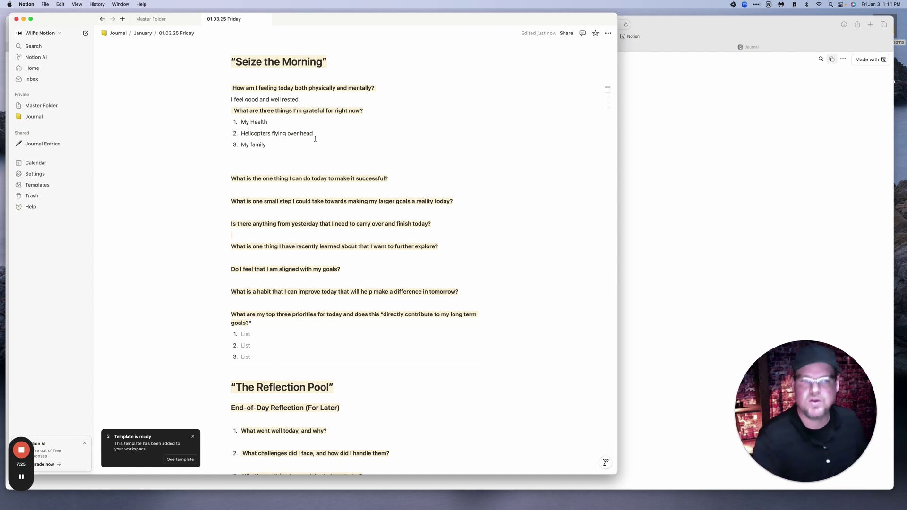
Delete all prompts and answers between the "Seize the Morning" heading and the "Journal Entry" heading.
{"action": "scroll", "coordinate": [309, 154], "scroll_direction": "up", "scroll_amount": 1}
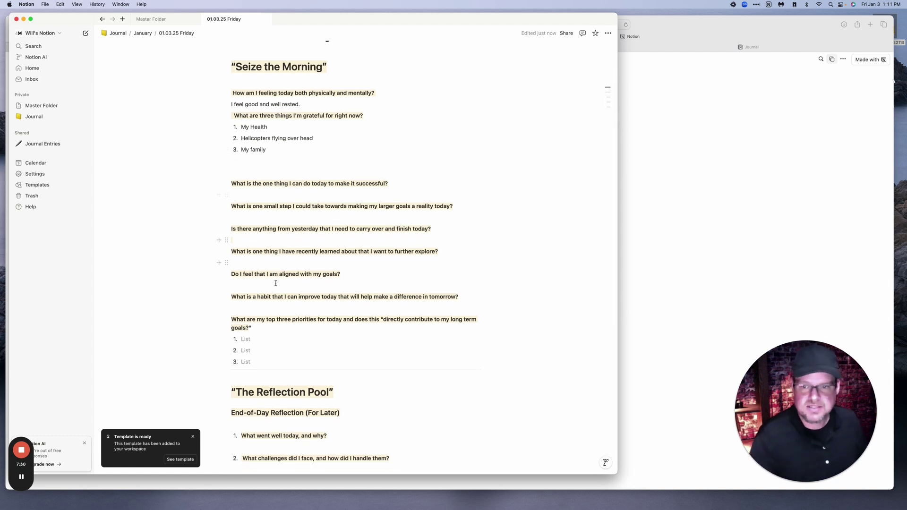
{"action": "left_click_drag", "start_coordinate": [211, 90], "coordinate": [311, 426]}
{"action": "left_click_drag", "start_coordinate": [311, 426], "coordinate": [343, 395]}
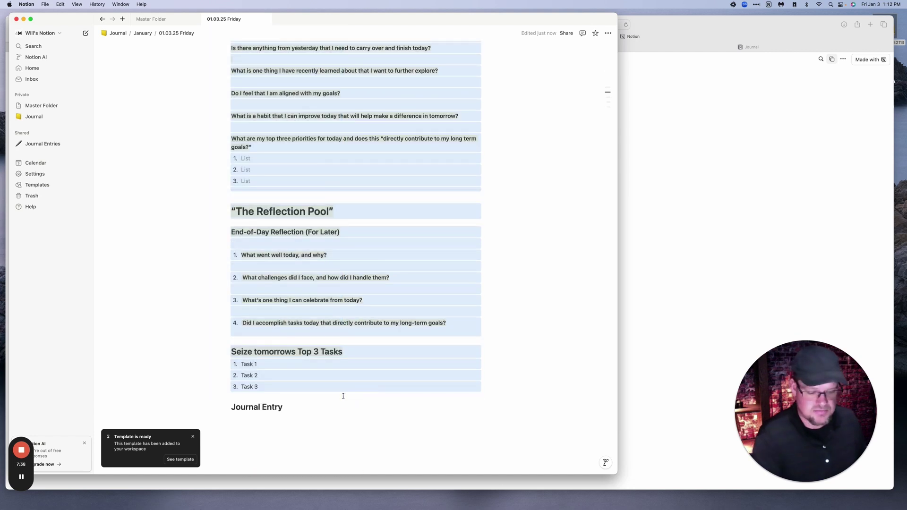
{"action": "key", "text": "BackSpace"}
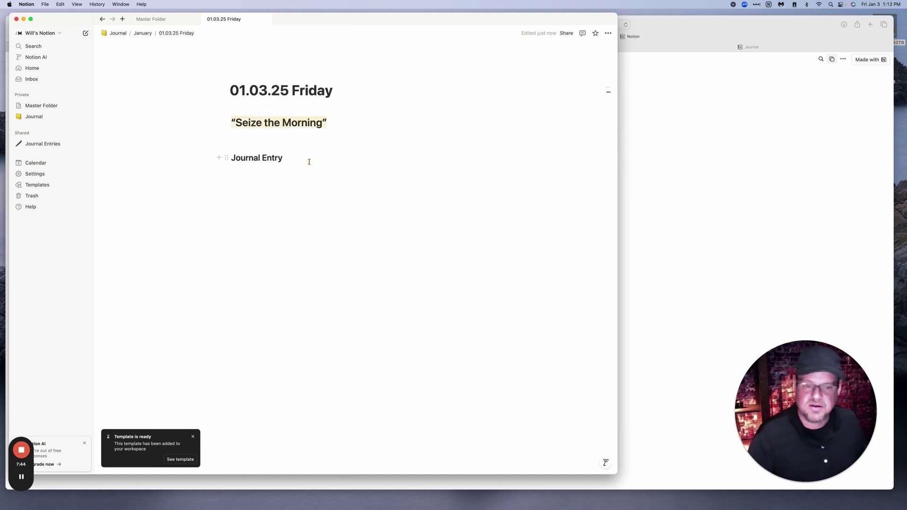
Write "Start writing how you feel." on a new line below the Journal Entry heading and start dictation.
{"action": "key", "text": "Return"}
{"action": "type", "text": "S"}
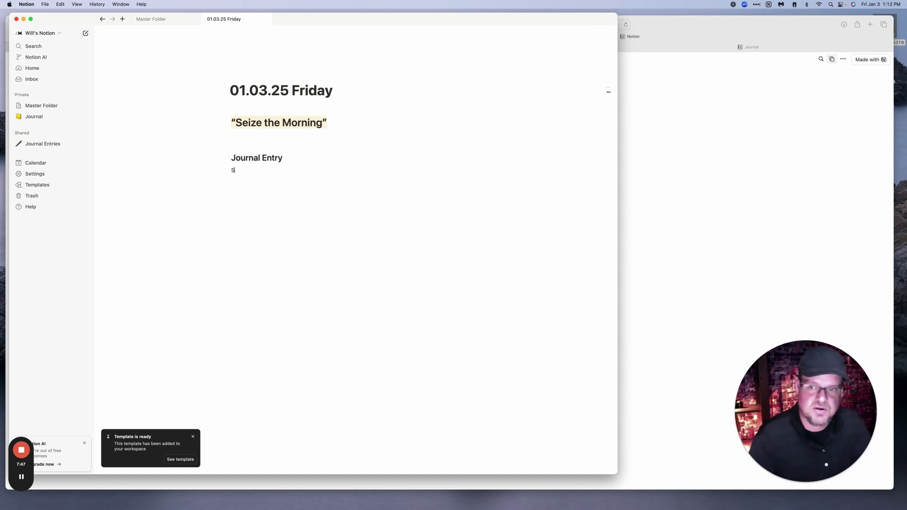
{"action": "type", "text": "tart w"}
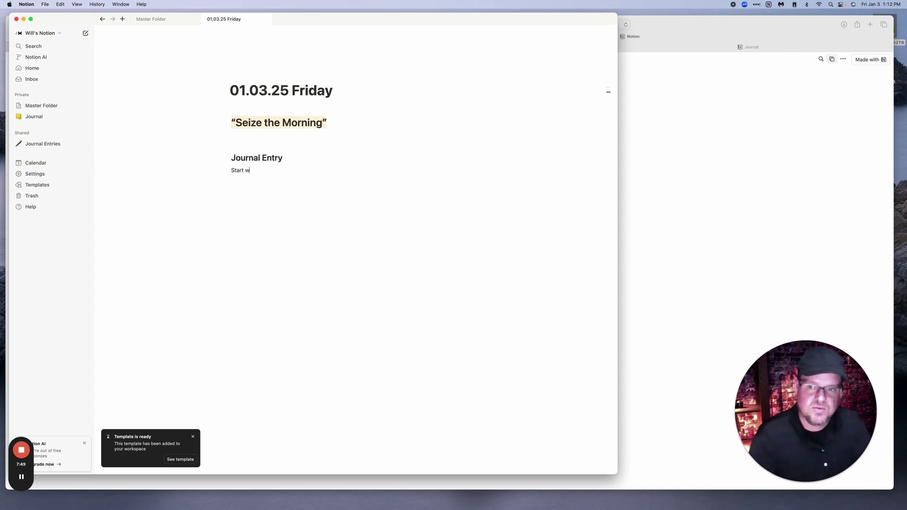
{"action": "type", "text": "riting how you feel."}
{"action": "key", "text": "F5"}
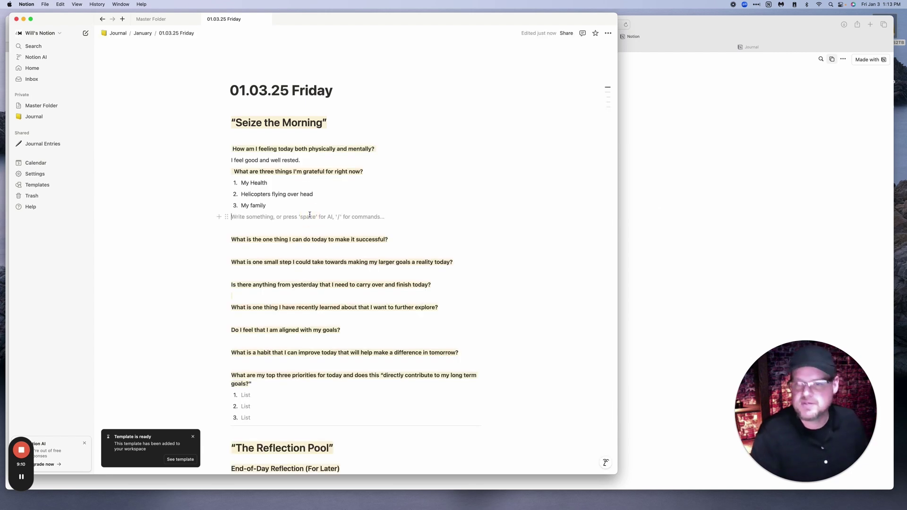
Remove the extra blank line after the gratitude list and answer the question about making today successful with "Upload a video to YouTube.".
{"action": "key", "text": "BackSpace"}
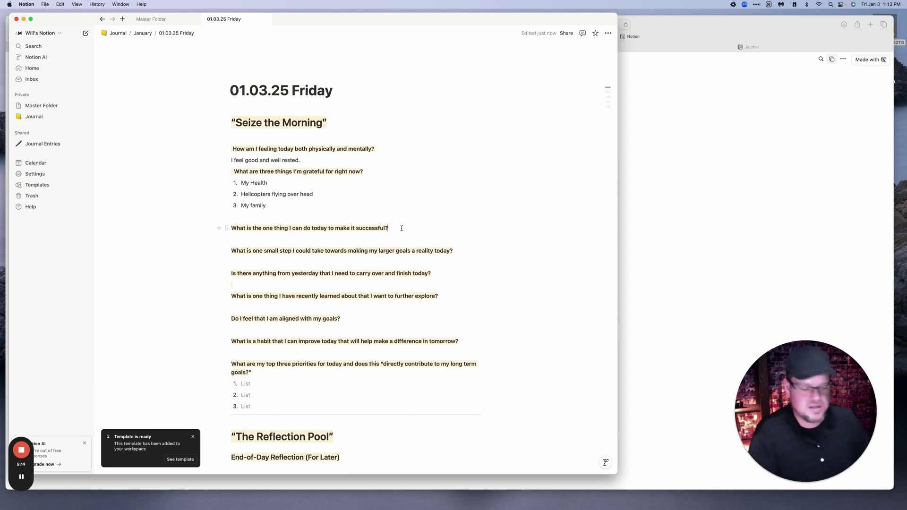
{"action": "key", "text": "Return"}
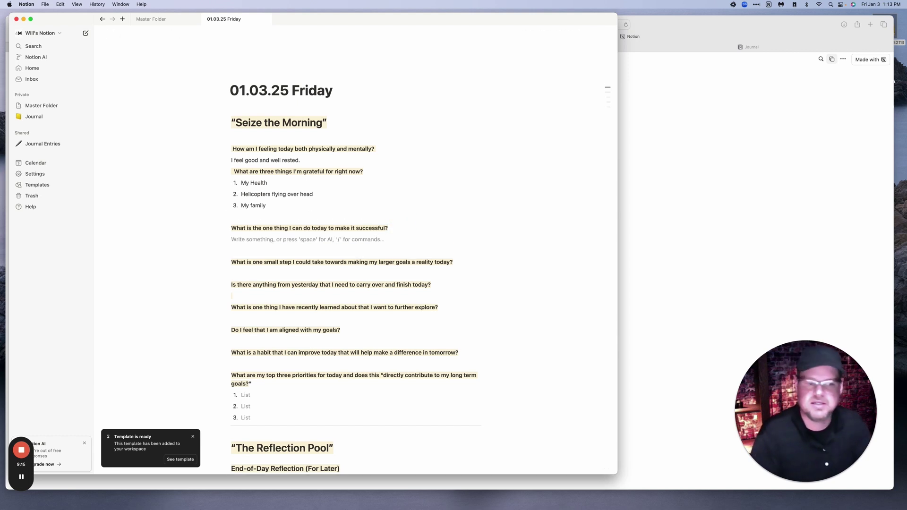
{"action": "type", "text": "Upload "}
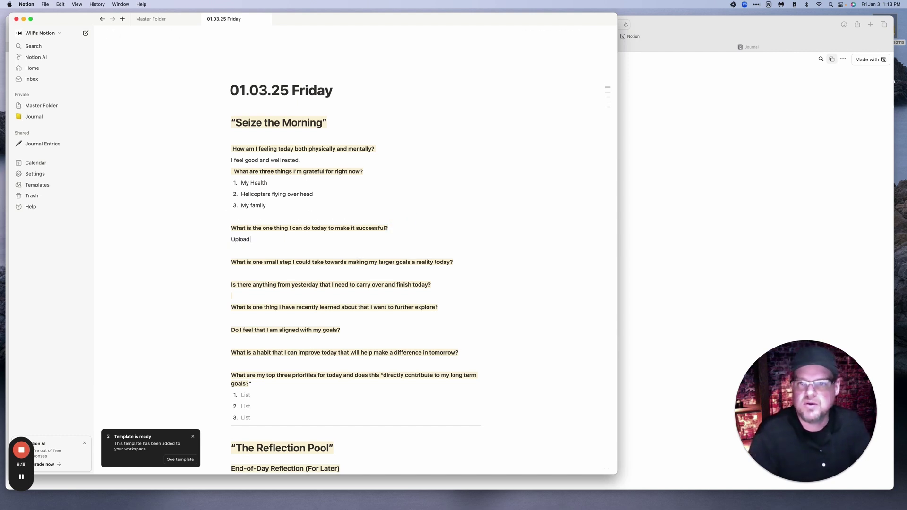
{"action": "type", "text": "a video to "}
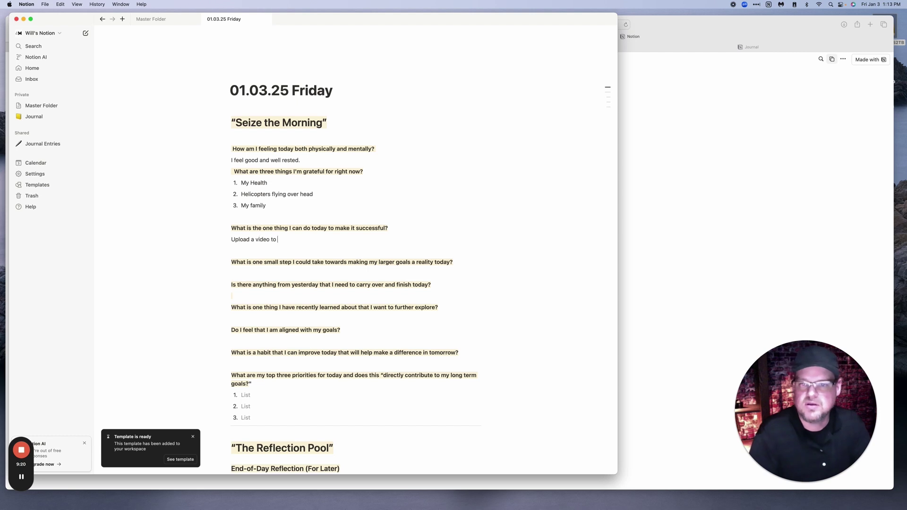
{"action": "type", "text": "YouTube."}
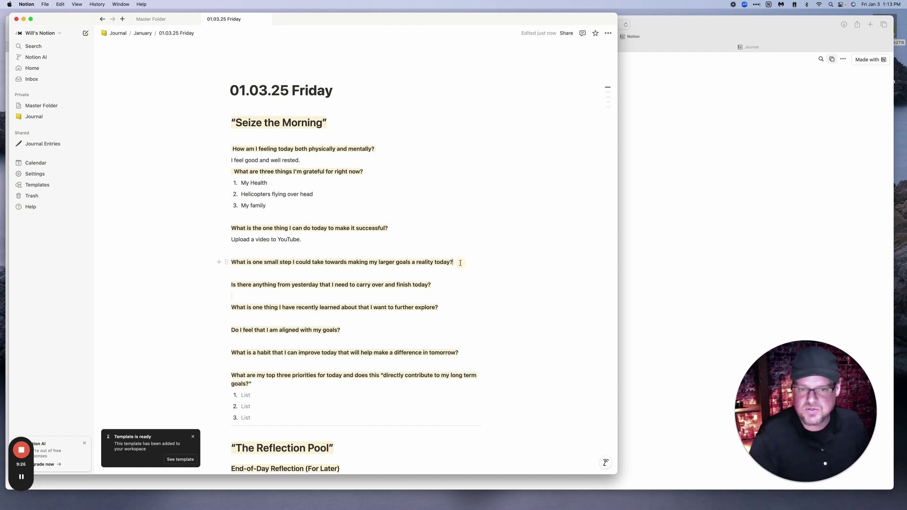
Answer the small-step question with "Time Block." and the carry-over question with "Take out the trash. The wife is happy".
{"action": "key", "text": "Return"}
{"action": "type", "text": "Time"}
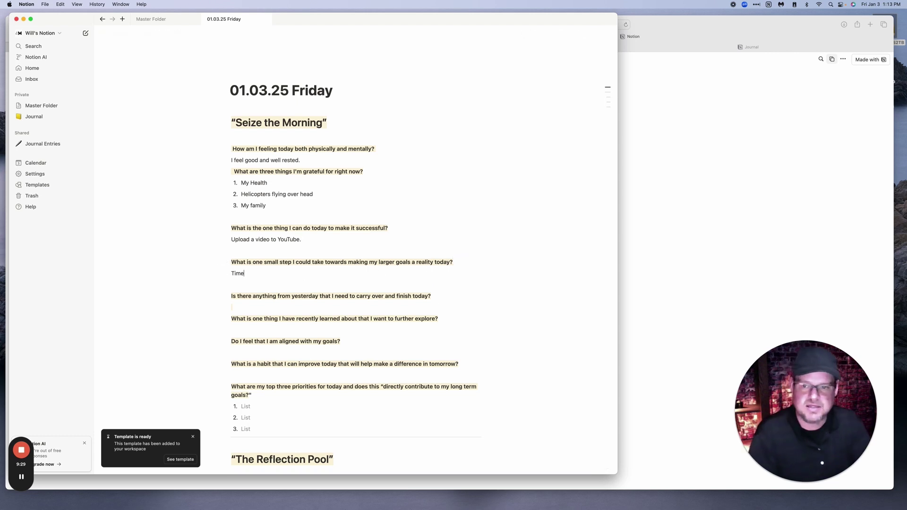
{"action": "type", "text": " Block."}
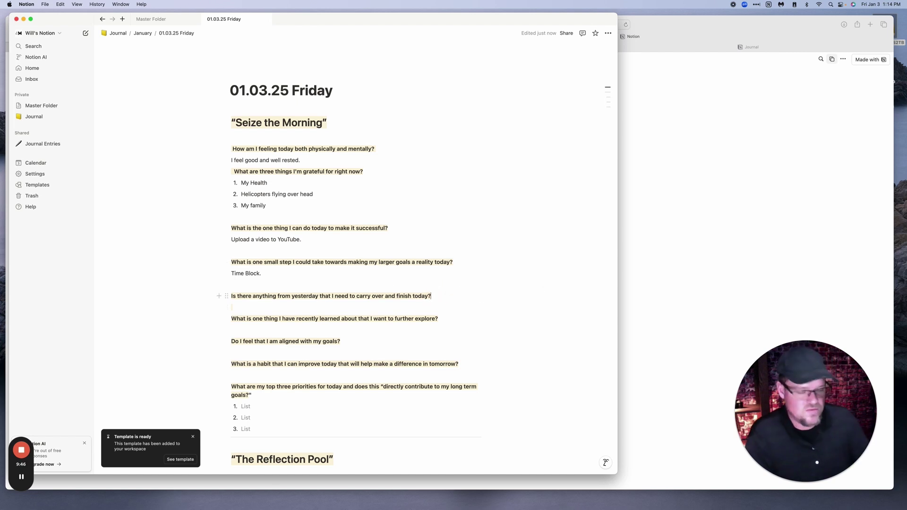
{"action": "key", "text": "Return"}
{"action": "type", "text": "T"}
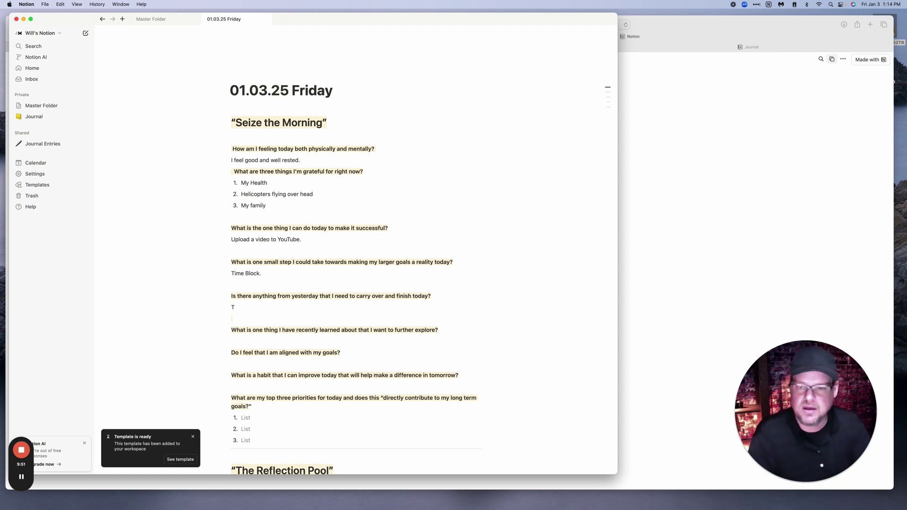
{"action": "type", "text": "ake out the trash. The wife is happy"}
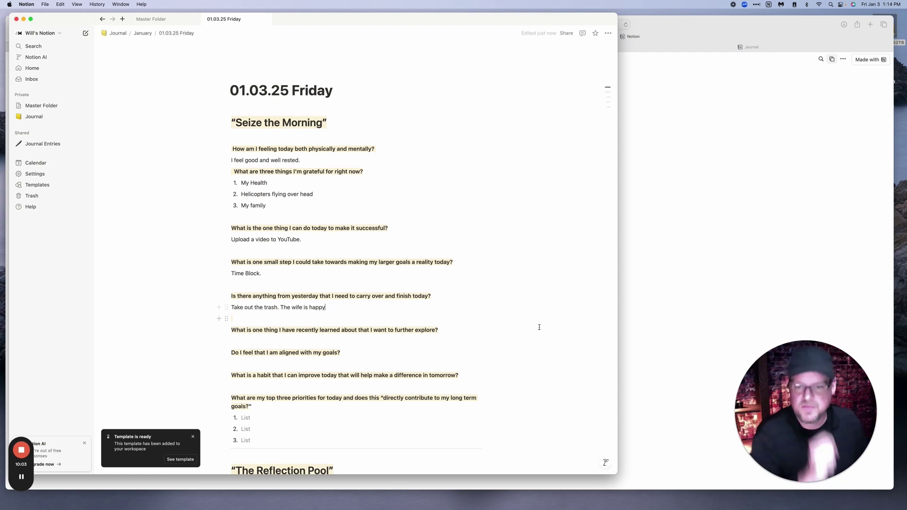
Answer the question about something recently learned to explore further with "bitlink.".
{"action": "key", "text": "Down"}
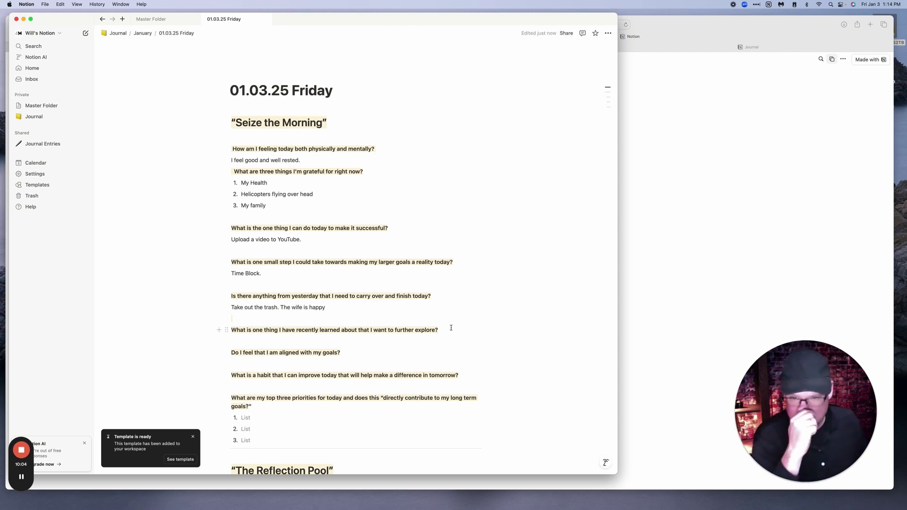
{"action": "left_click", "coordinate": [458, 328]}
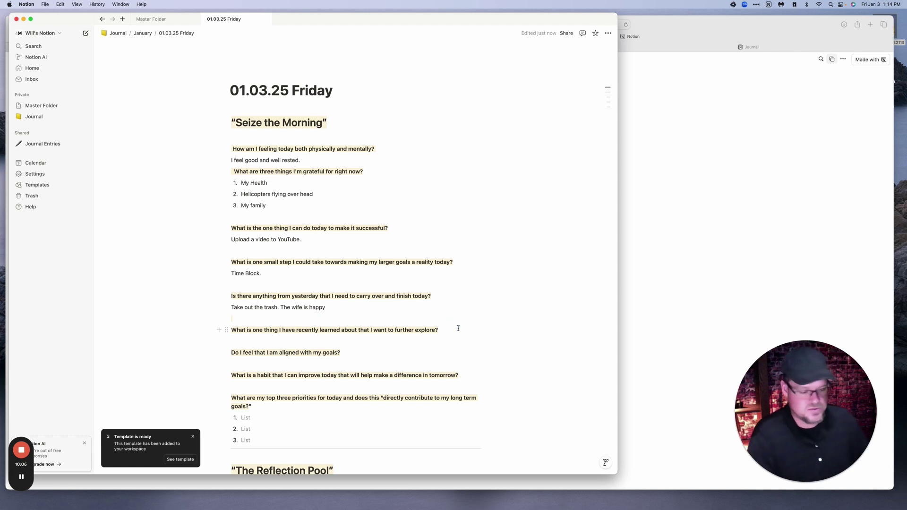
{"action": "key", "text": "Return"}
{"action": "type", "text": "bitlink."}
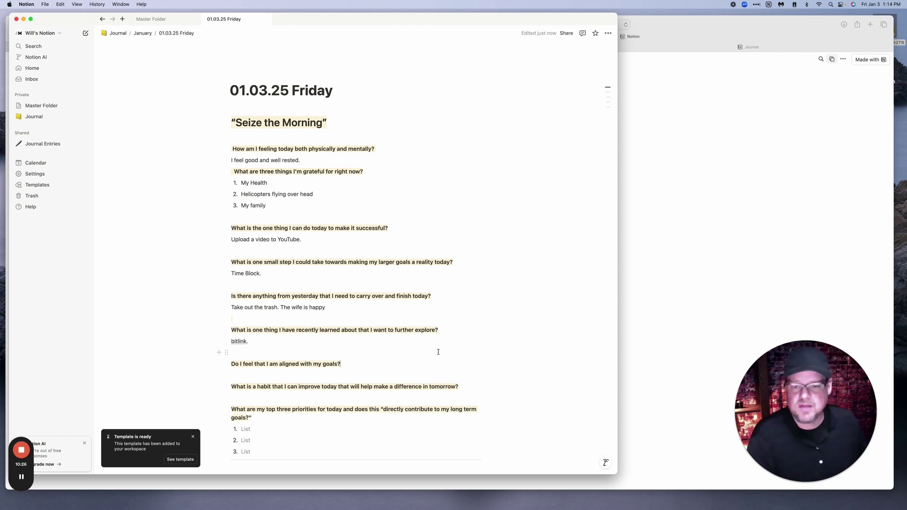
Answer the goal-alignment question with "Yes absolutely. I am doing well on creating Contant. However I need to work harder on my health goals.".
{"action": "left_click", "coordinate": [433, 363]}
{"action": "type", "text": "Yes"}
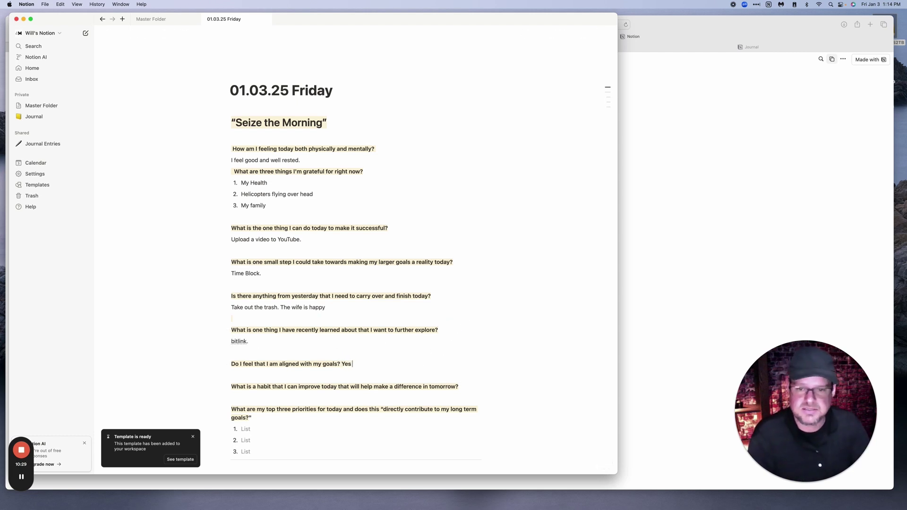
{"action": "type", "text": " absolutely."}
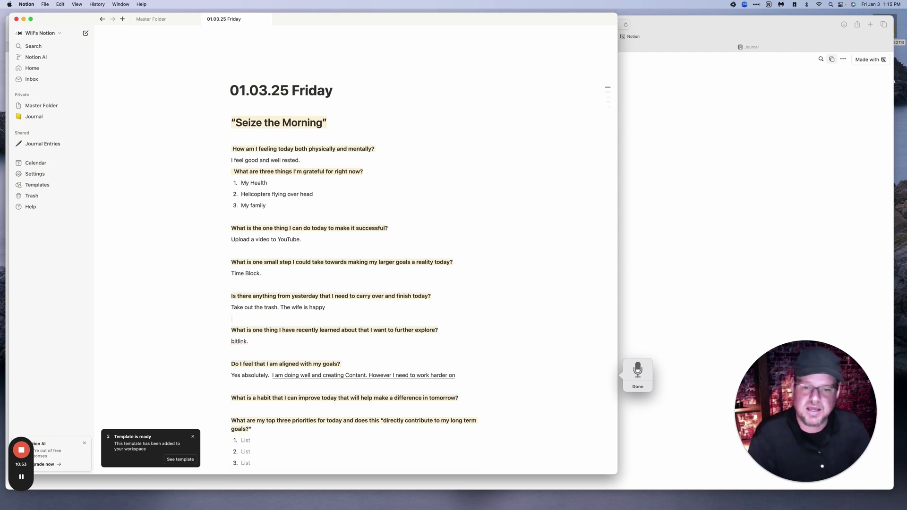
Dictate "30 minutes of cardio" as the answer to the question about a habit to improve today.
{"action": "scroll", "coordinate": [428, 334], "scroll_direction": "down", "scroll_amount": 2}
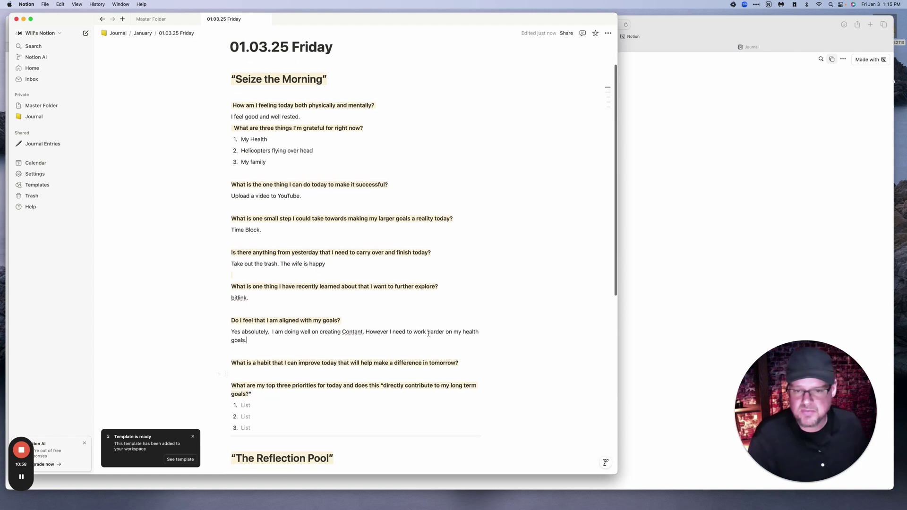
{"action": "left_click", "coordinate": [472, 360]}
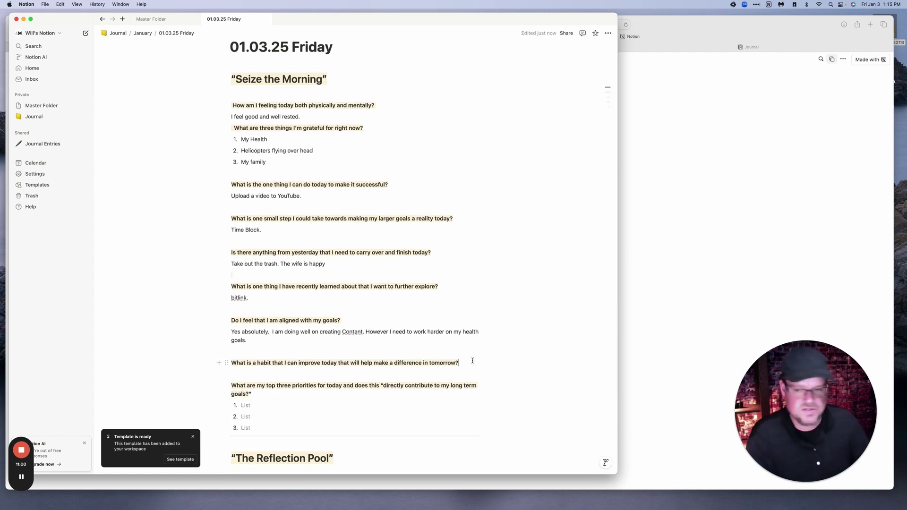
{"action": "key", "text": "Return"}
{"action": "key", "text": "F5"}
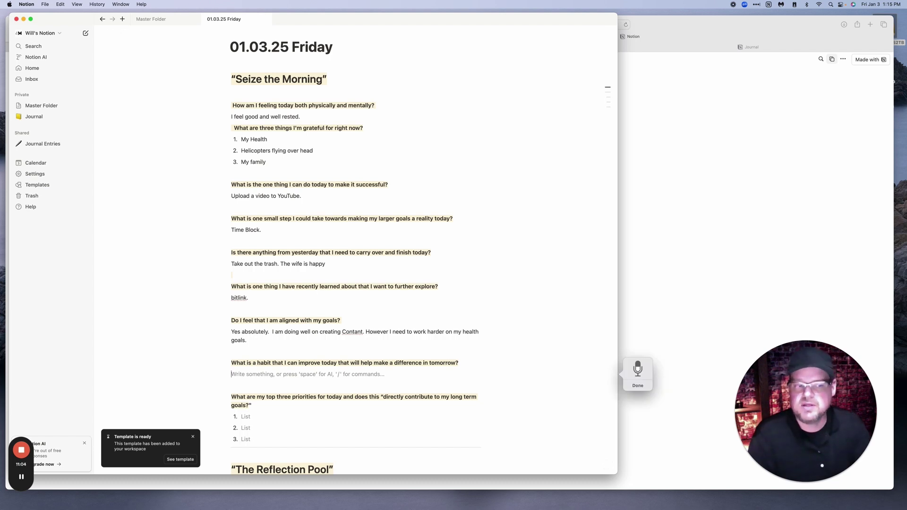
{"action": "scroll", "coordinate": [405, 379], "scroll_direction": "down", "scroll_amount": 1}
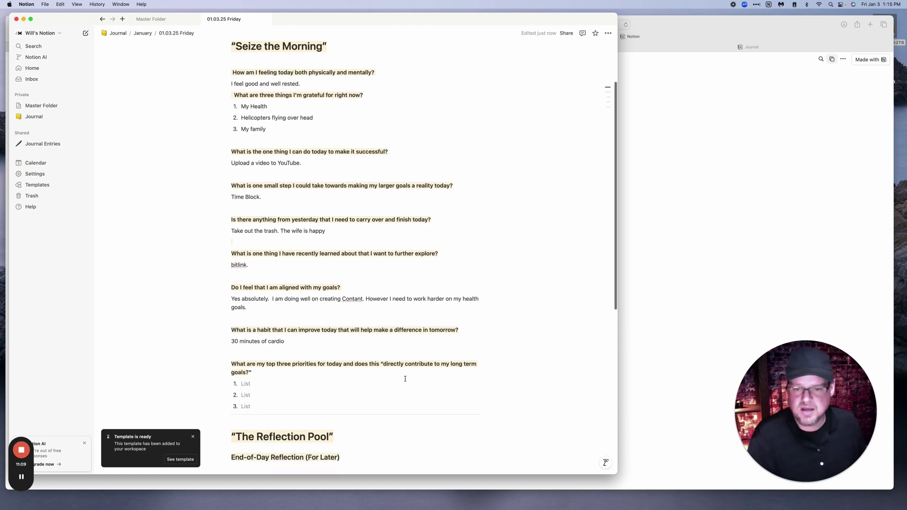
{"action": "scroll", "coordinate": [405, 379], "scroll_direction": "down", "scroll_amount": 1}
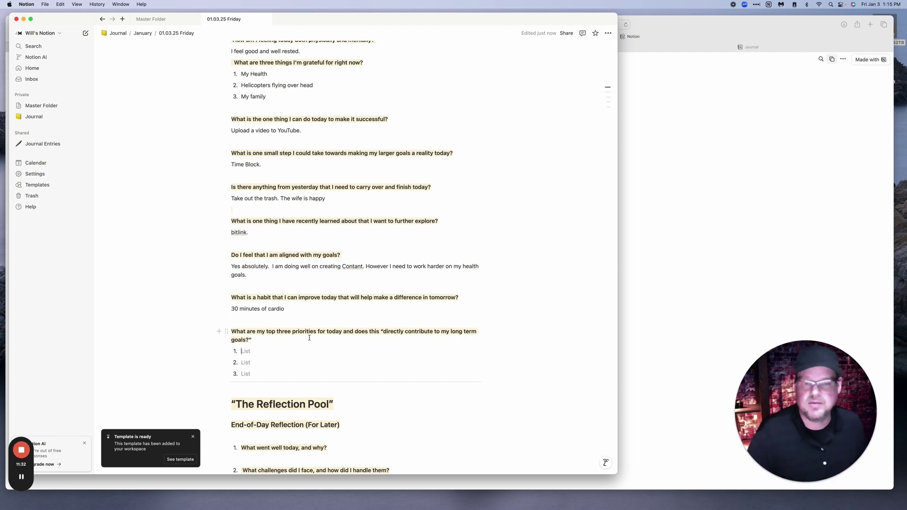
List the top three priorities as "Update my contact calendar", "Set up a fitness tracker" and "Reserve the hotel for the vacation".
{"action": "key", "text": "F5"}
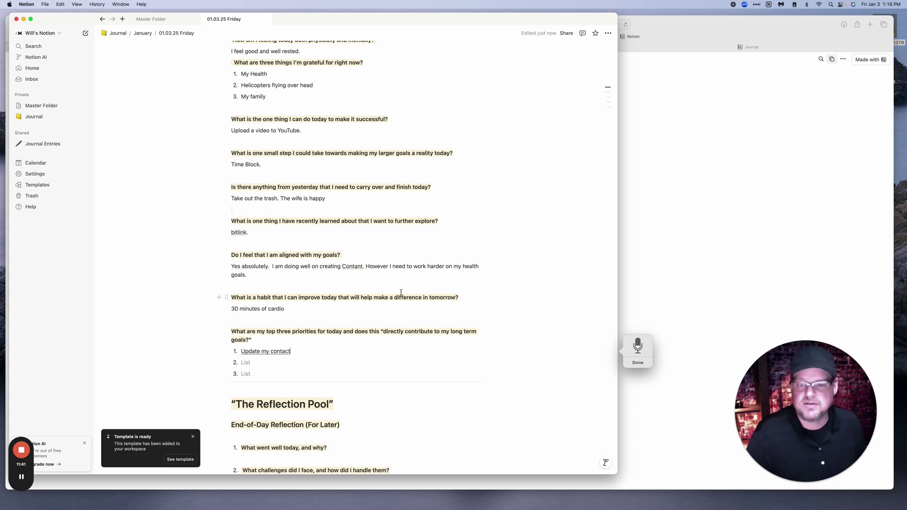
{"action": "left_click", "coordinate": [383, 278]}
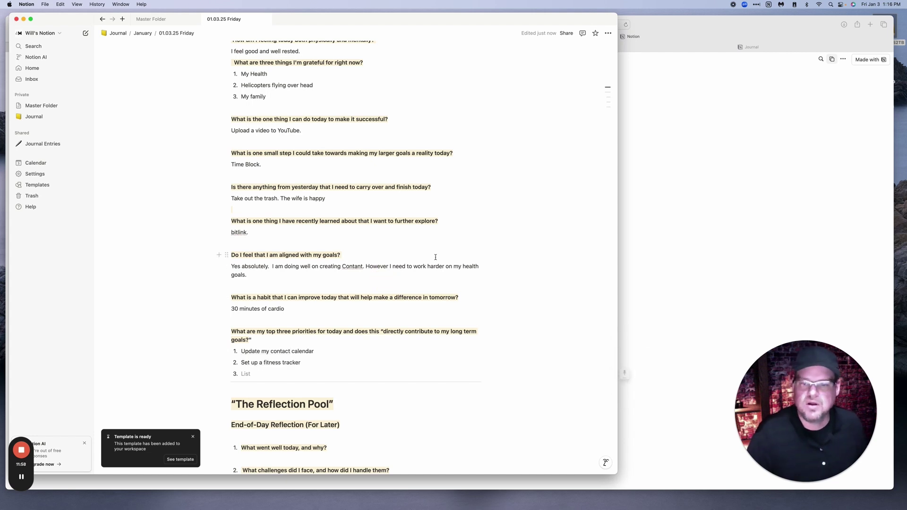
{"action": "key", "text": "F5"}
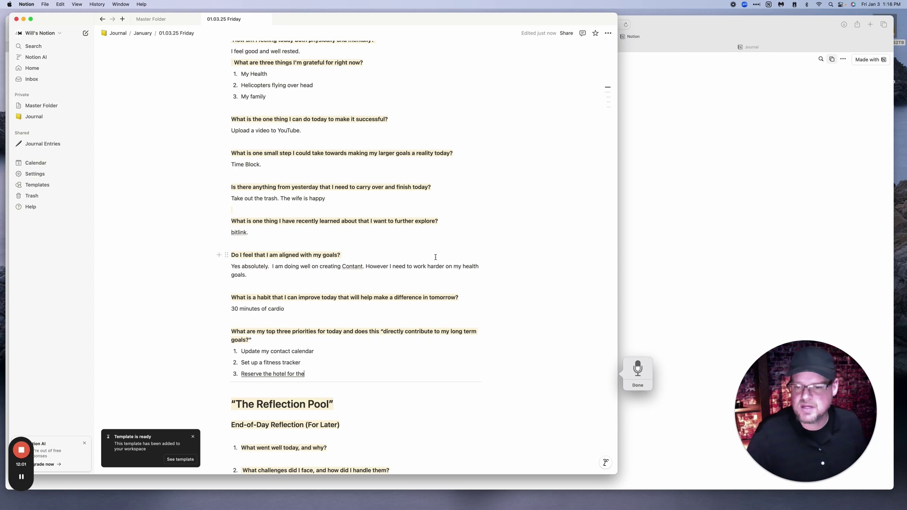
{"action": "key", "text": "F5"}
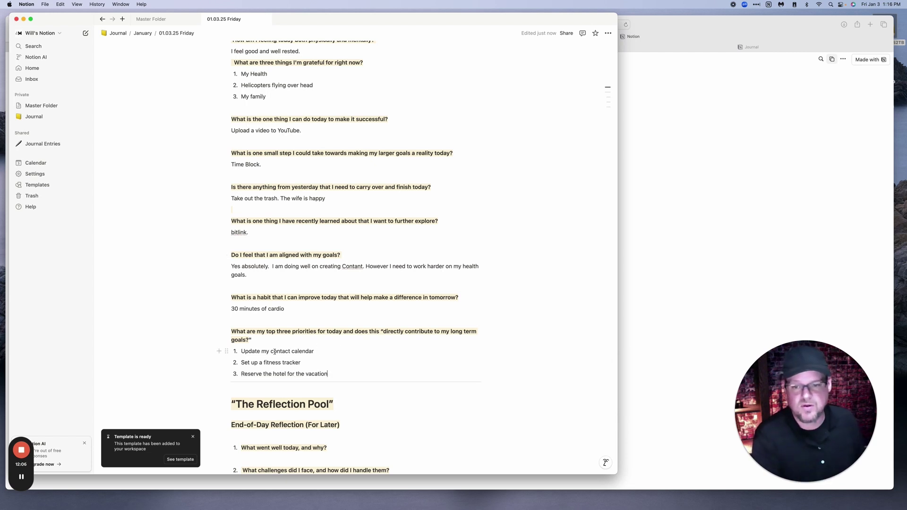
{"action": "left_click_drag", "start_coordinate": [327, 373], "coordinate": [241, 373]}
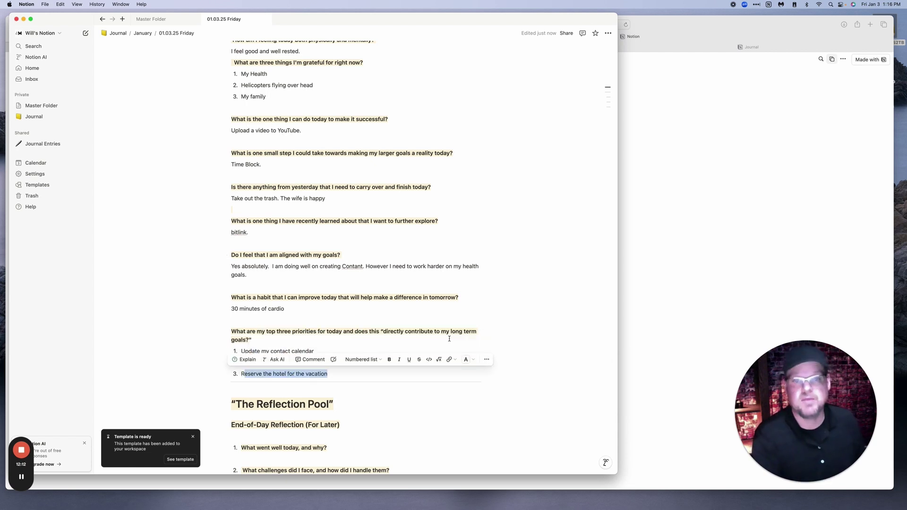
Replace tomorrow's first two tasks with "Go to the gym and do 30 minutes of cardio." and "use ChatGPT to script out next YouTube video.".
{"action": "scroll", "coordinate": [449, 338], "scroll_direction": "down", "scroll_amount": 3}
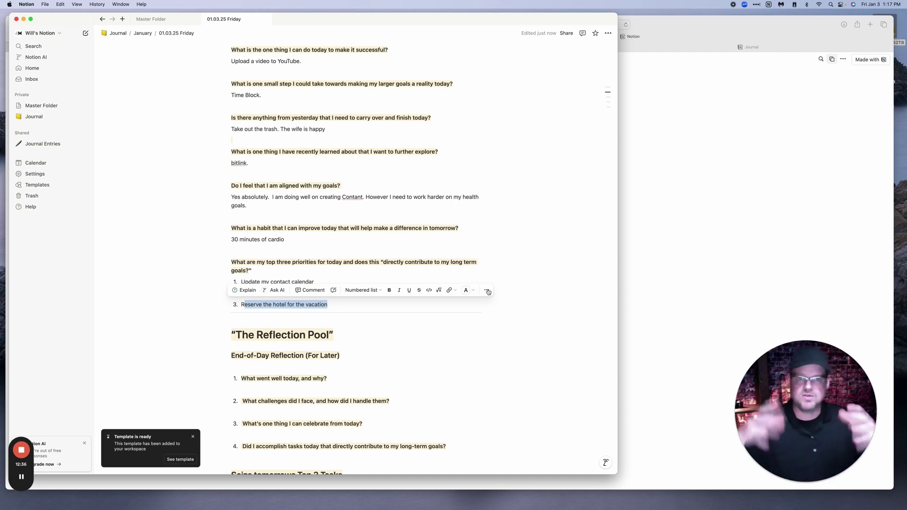
{"action": "scroll", "coordinate": [273, 272], "scroll_direction": "down", "scroll_amount": 3}
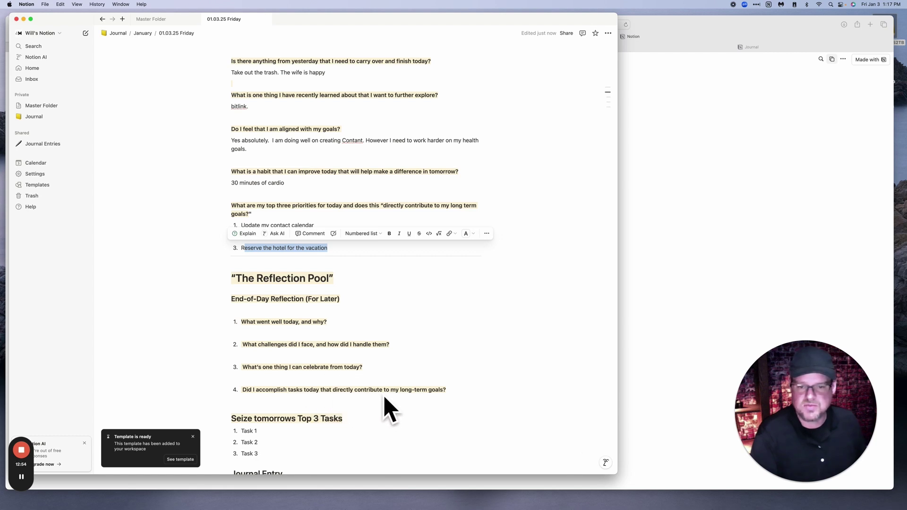
{"action": "scroll", "coordinate": [350, 406], "scroll_direction": "down", "scroll_amount": 5}
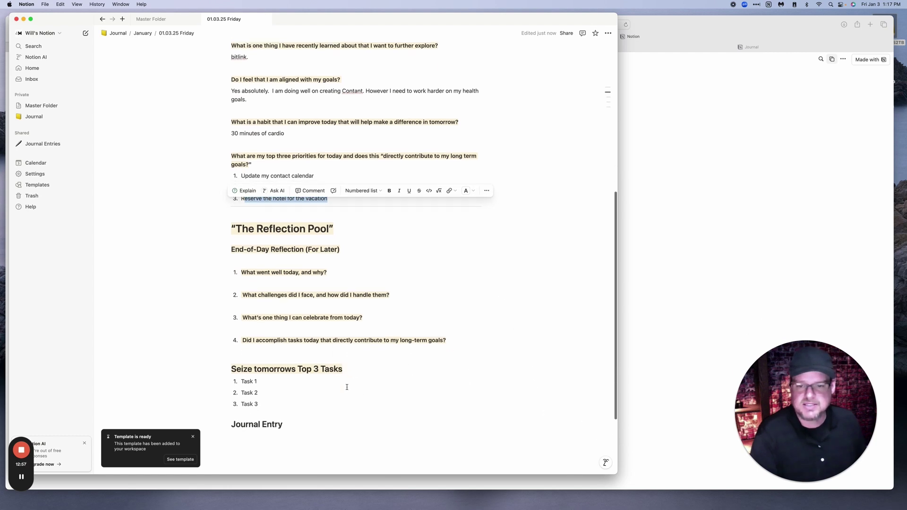
{"action": "left_click", "coordinate": [259, 336]}
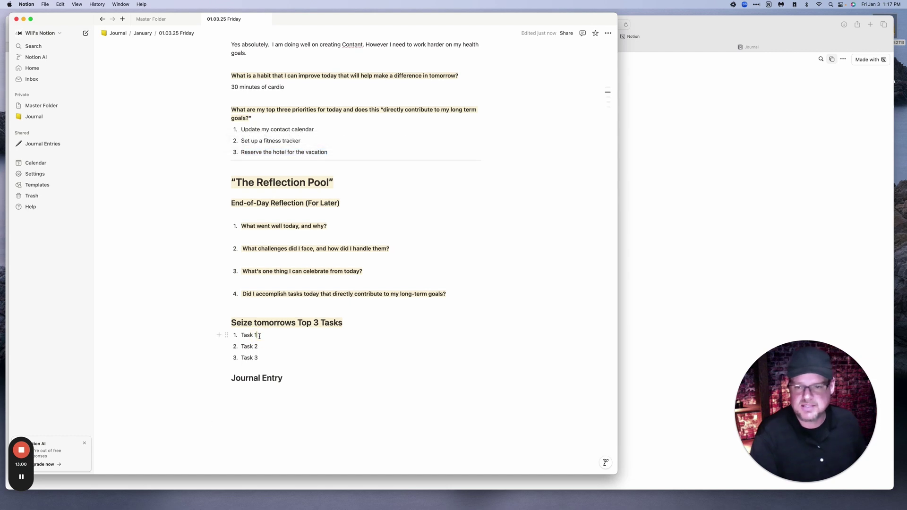
{"action": "left_click_drag", "start_coordinate": [244, 336], "coordinate": [280, 336]}
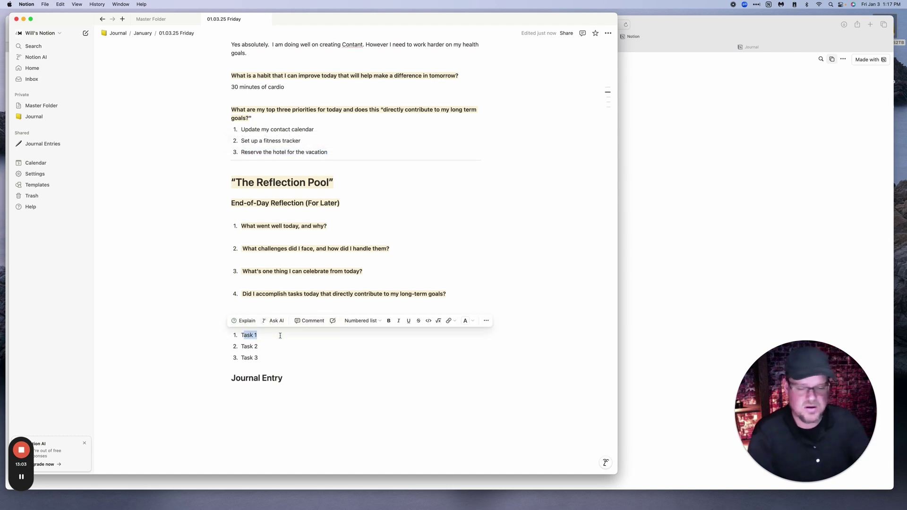
{"action": "type", "text": "Go to "}
{"action": "type", "text": "the g"}
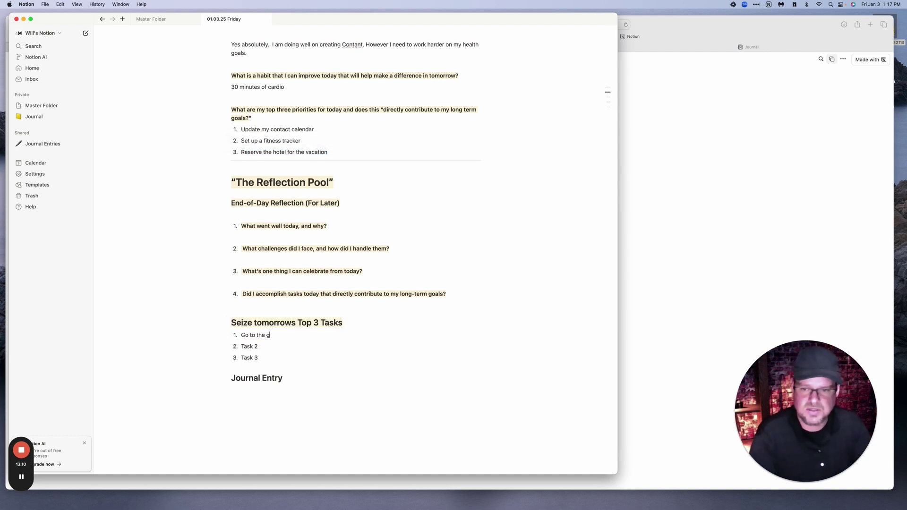
{"action": "type", "text": "ym and do "}
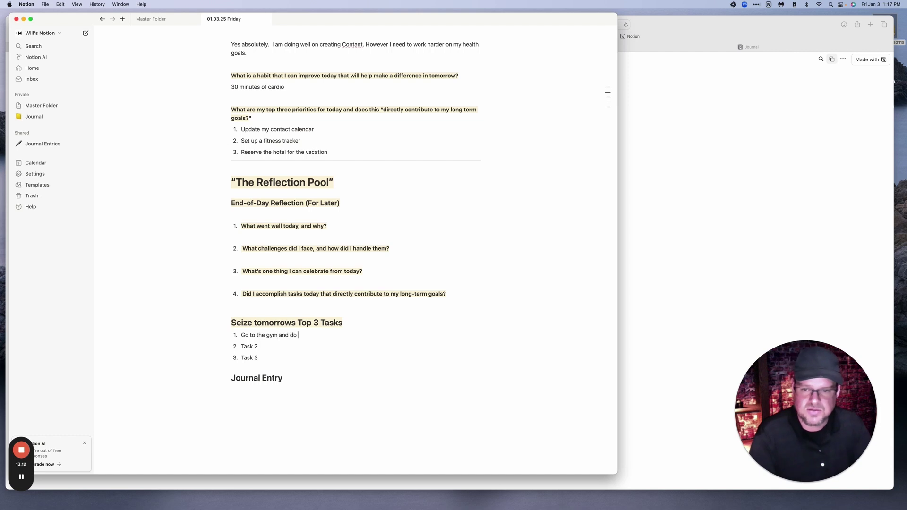
{"action": "type", "text": "30 minutes of cardio."}
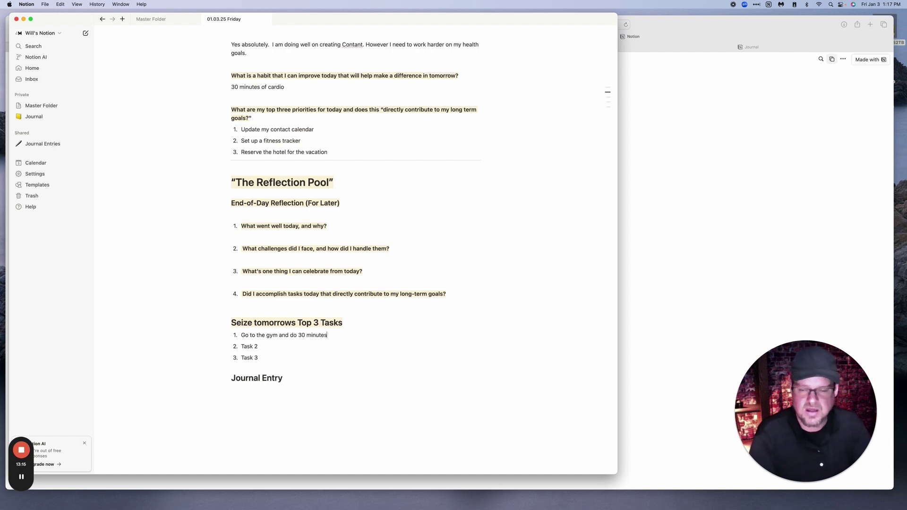
{"action": "key", "text": "F5"}
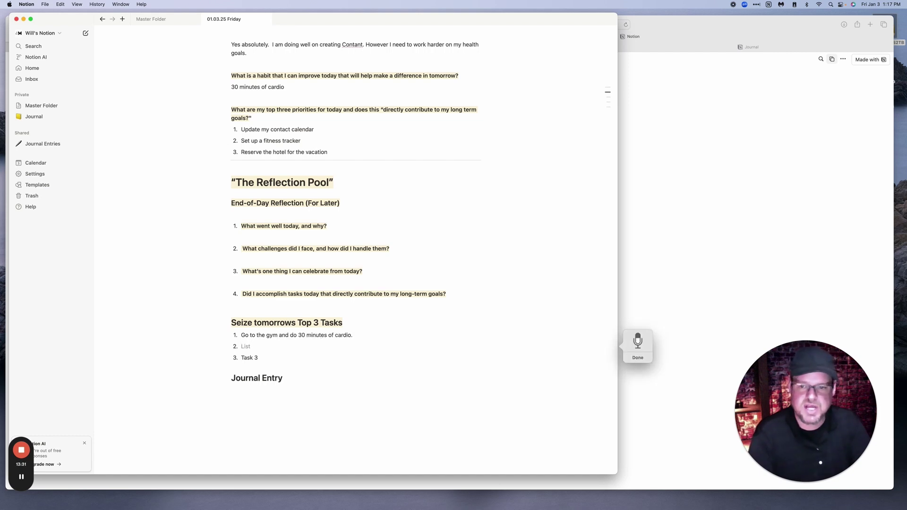
{"action": "type", "text": "use ChatGPT to script out next YouTube video."}
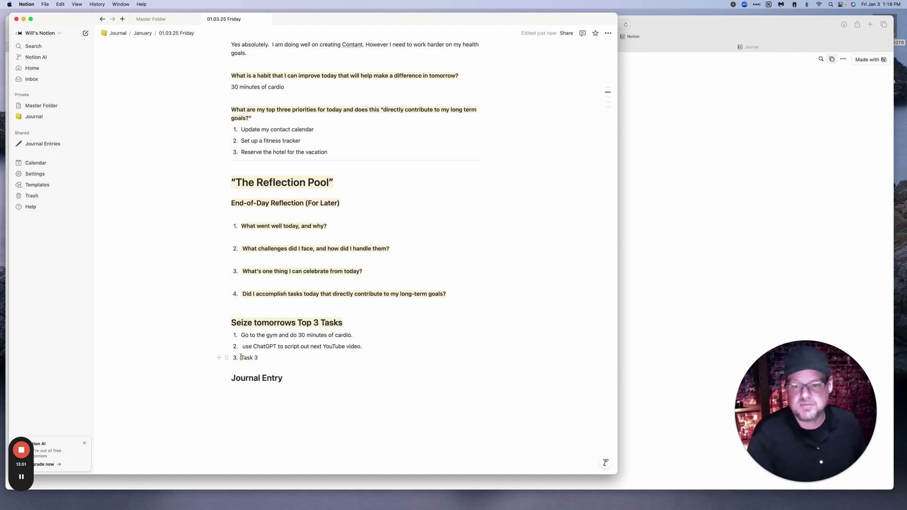
Replace Task 3 with a dictated sentence about letting the microphone do the typing as a very powerful tool that saves time.
{"action": "left_click_drag", "start_coordinate": [241, 357], "coordinate": [278, 359]}
{"action": "key", "text": "fn"}
{"action": "key", "text": "fn"}
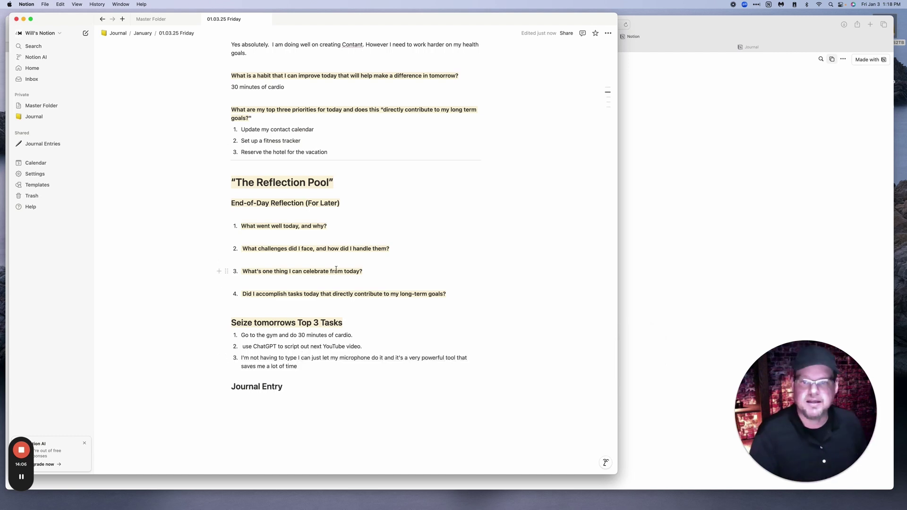
Review the answers, delete the selected content of the 01.03.25 Friday entry, and undo the deletion.
{"action": "scroll", "coordinate": [336, 269], "scroll_direction": "up", "scroll_amount": 5}
{"action": "scroll", "coordinate": [336, 269], "scroll_direction": "up", "scroll_amount": 5}
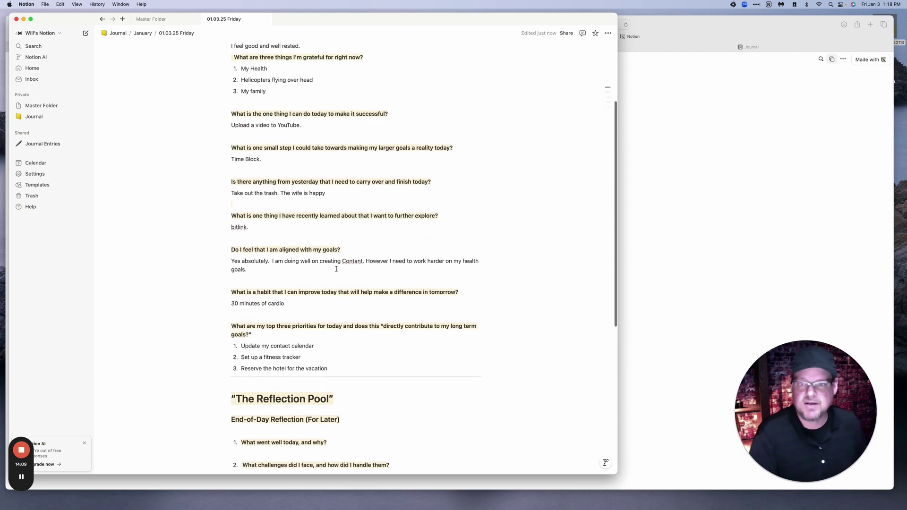
{"action": "scroll", "coordinate": [337, 269], "scroll_direction": "down", "scroll_amount": 2}
{"action": "scroll", "coordinate": [336, 269], "scroll_direction": "down", "scroll_amount": 7}
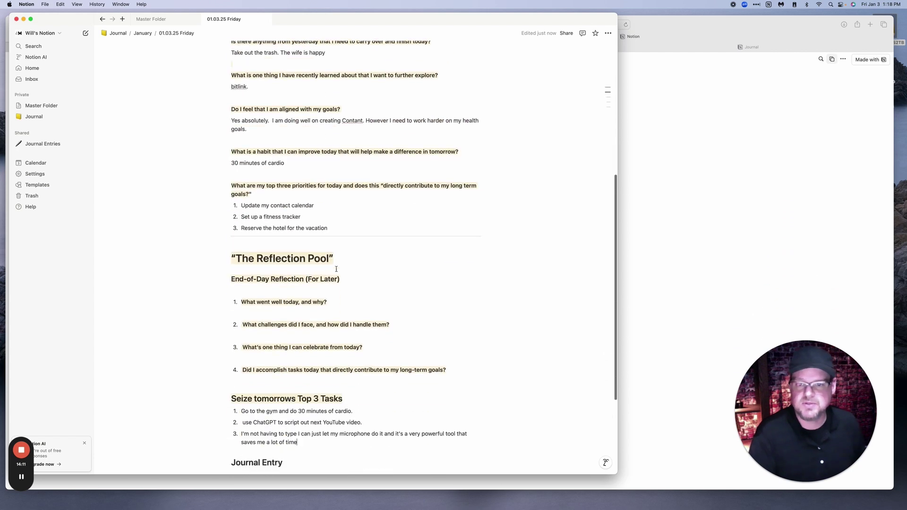
{"action": "key", "text": "super+a"}
{"action": "key", "text": "BackSpace"}
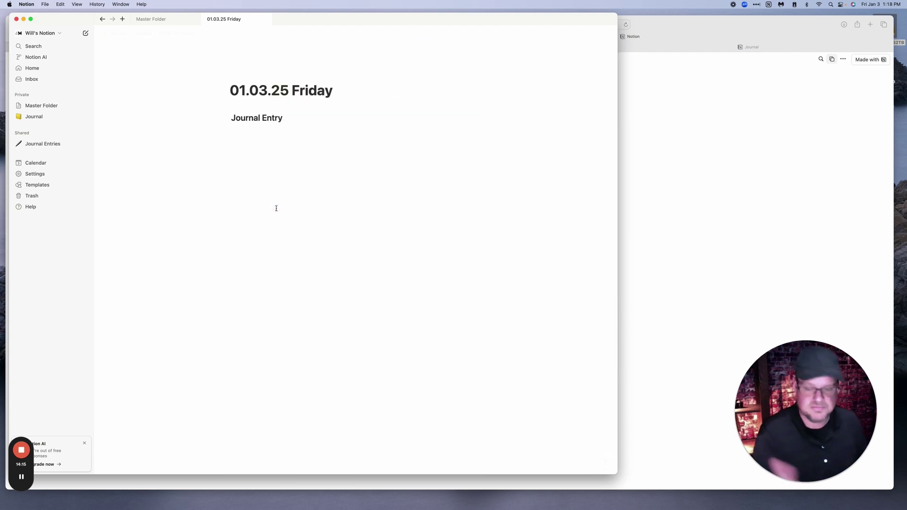
{"action": "key", "text": "super+z"}
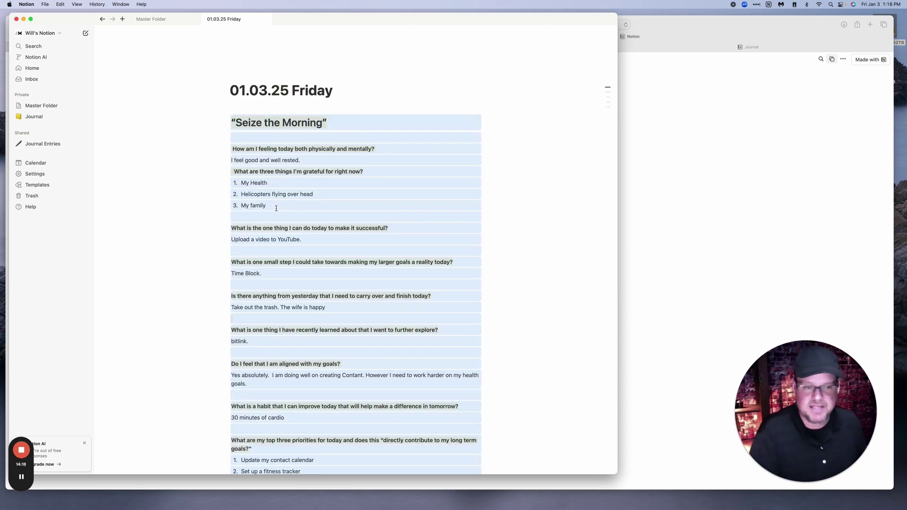
{"action": "key", "text": "super+z"}
{"action": "key", "text": "super+z"}
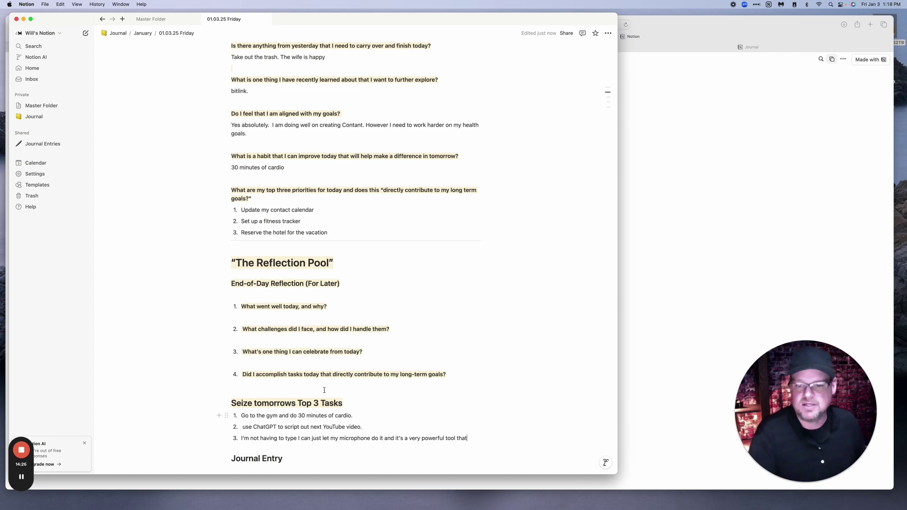
Delete all the morning, reflection and task content above the Journal Entry heading, including the "Seize the Morning" heading.
{"action": "scroll", "coordinate": [232, 285], "scroll_direction": "down", "scroll_amount": 5}
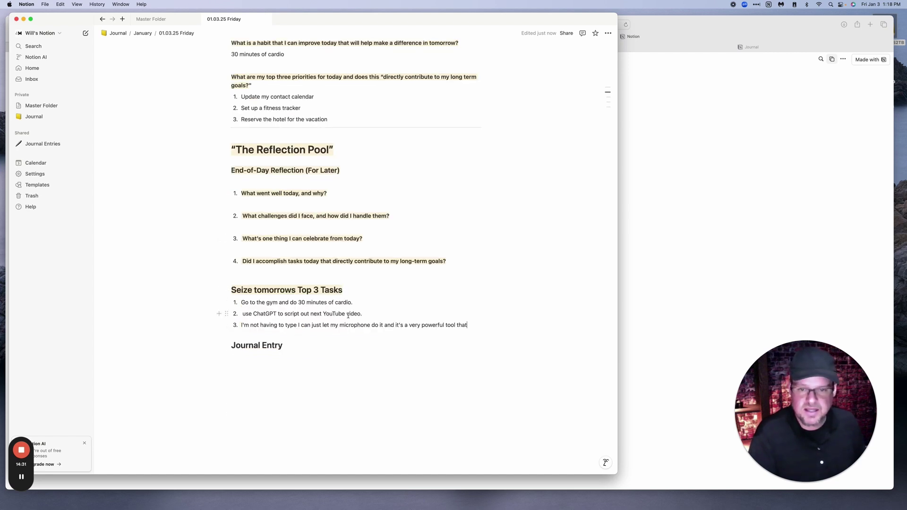
{"action": "left_click_drag", "start_coordinate": [467, 326], "coordinate": [260, 128]}
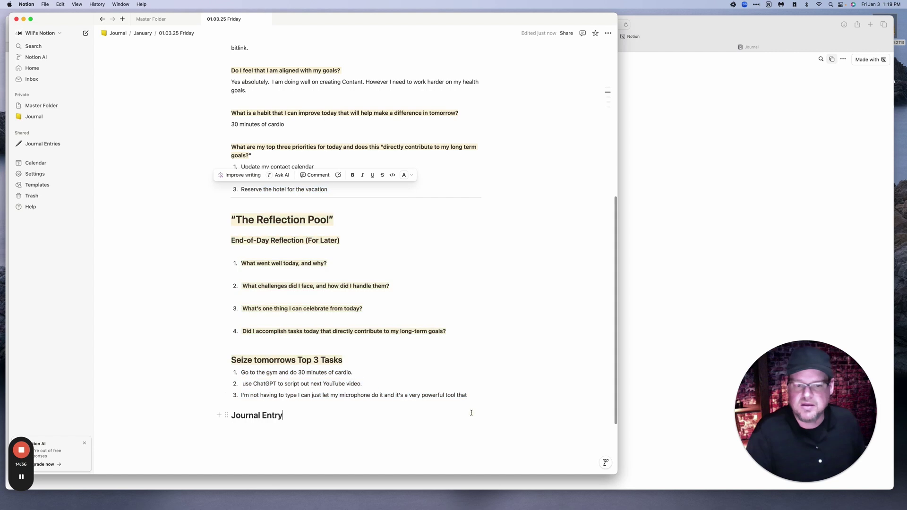
{"action": "left_click", "coordinate": [474, 397]}
{"action": "left_click_drag", "start_coordinate": [467, 394], "coordinate": [243, 122]}
{"action": "key", "text": "BackSpace"}
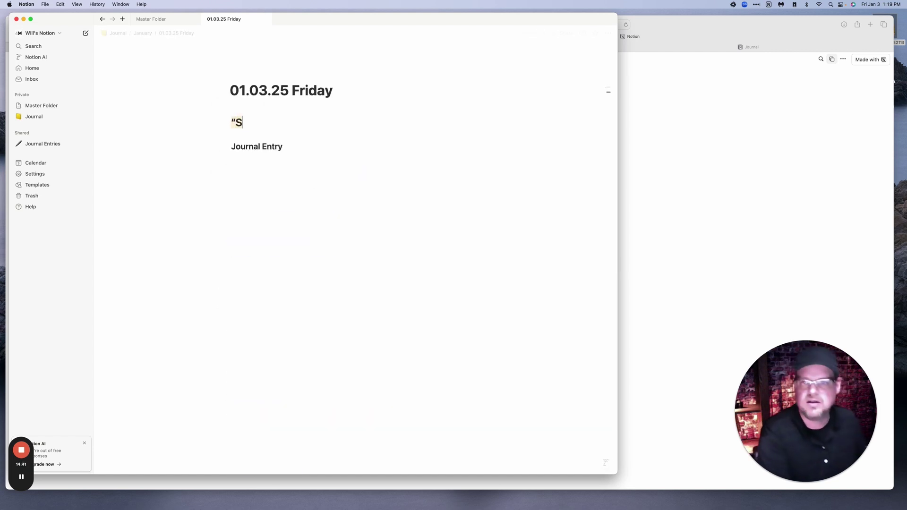
{"action": "key", "text": "BackSpace"}
{"action": "key", "text": "BackSpace"}
Write "I had a bummer day at work. I came home and worked on my videos for youtube" under the Journal Entry heading.
{"action": "left_click", "coordinate": [310, 130]}
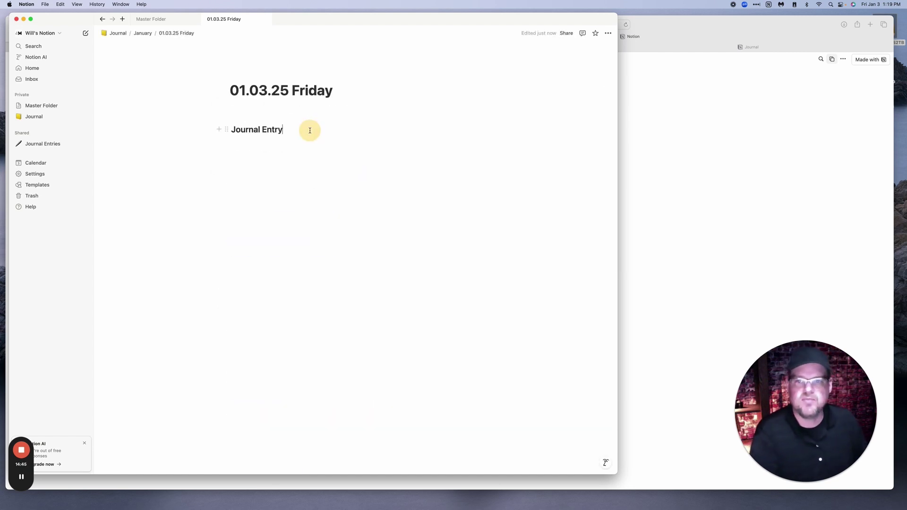
{"action": "key", "text": "Return"}
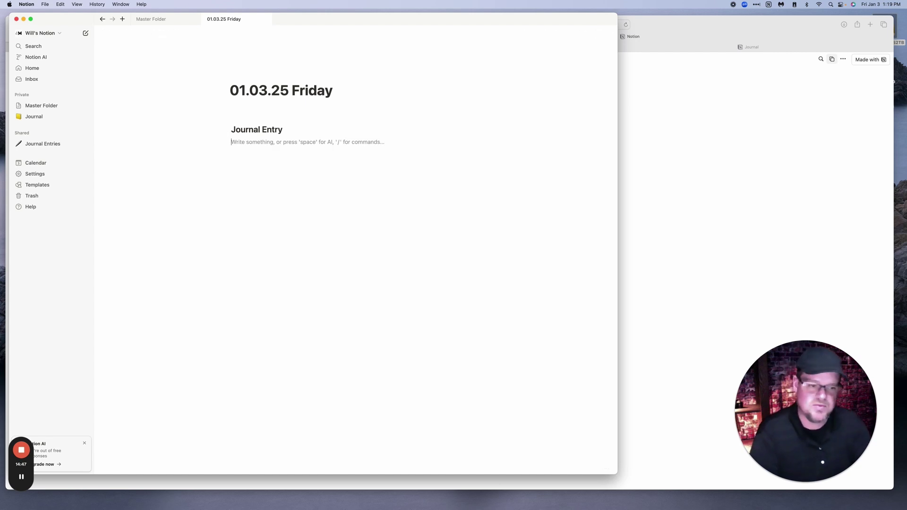
{"action": "type", "text": "I h"}
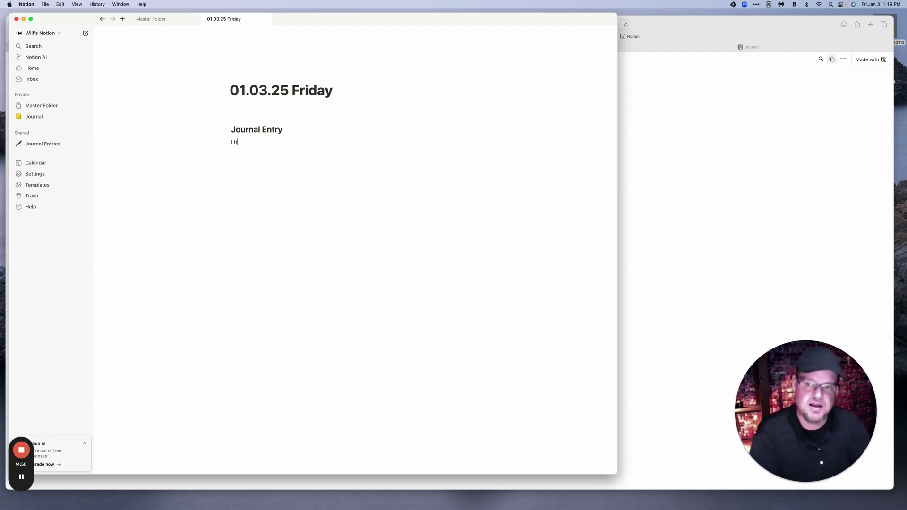
{"action": "type", "text": "ad a bummer day a"}
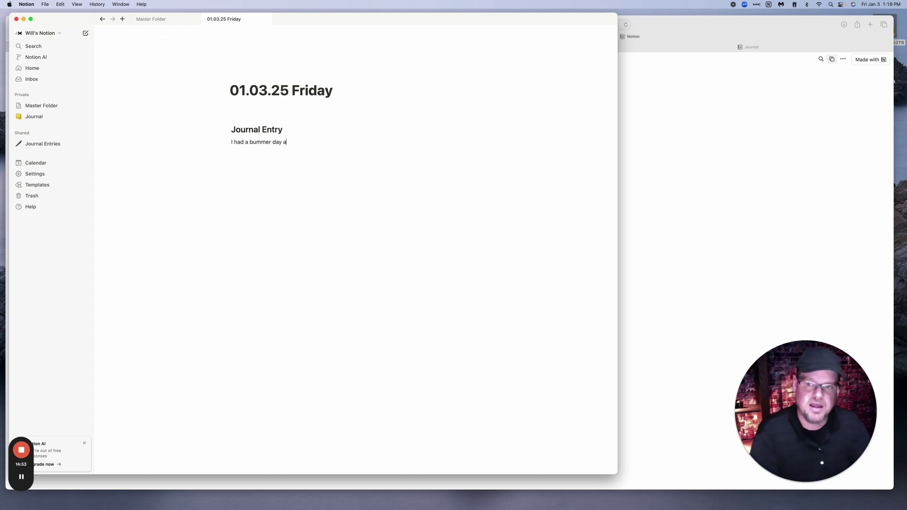
{"action": "type", "text": "t w"}
{"action": "type", "text": "ork.  I came home and worked on my videos"}
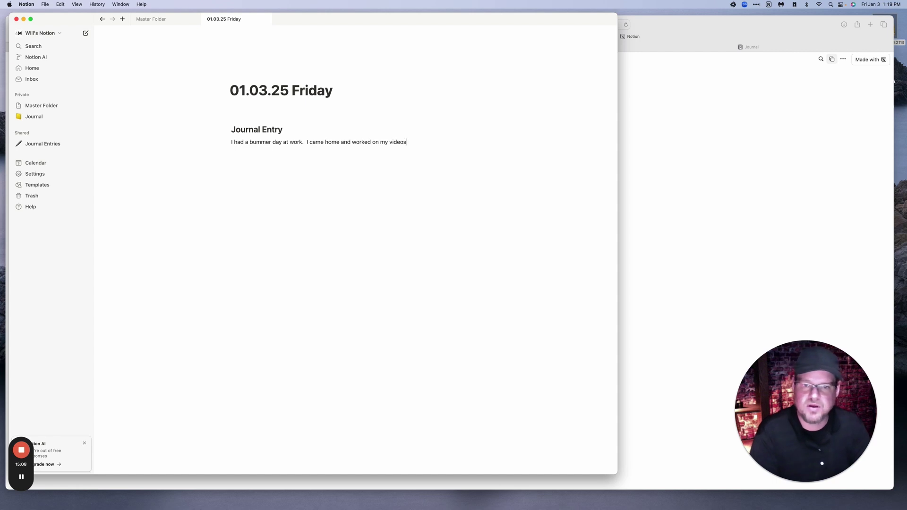
{"action": "type", "text": " for you"}
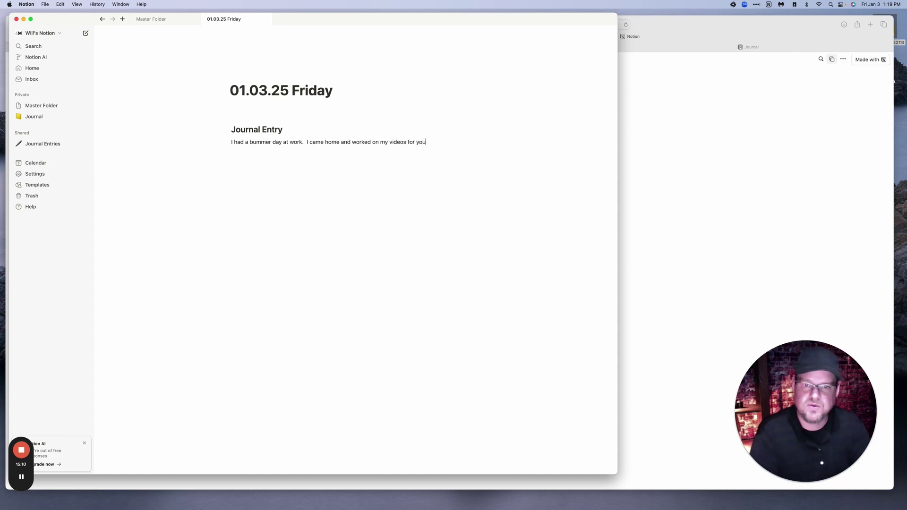
{"action": "type", "text": "tube"}
Add "I really need to focus on my cardio. I upset the wife because I forgot to take out the trash" and return to the January page.
{"action": "type", "text": ".  I really need to focus on"}
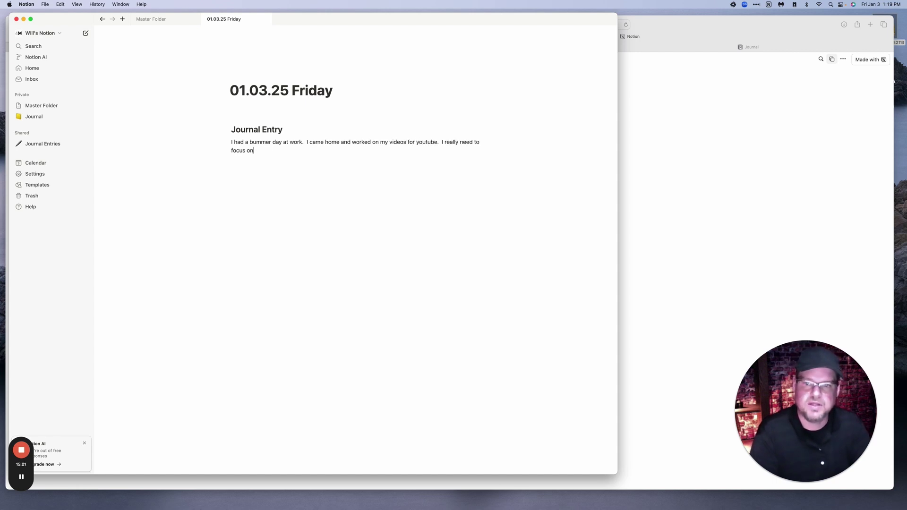
{"action": "type", "text": " my card"}
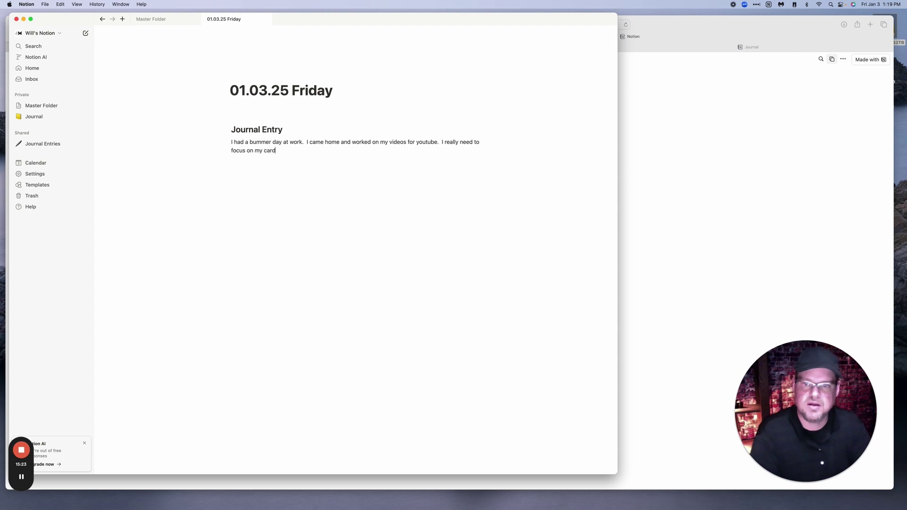
{"action": "type", "text": "io"}
{"action": "type", "text": ".  I upset the wife because I forgot to take out the trash."}
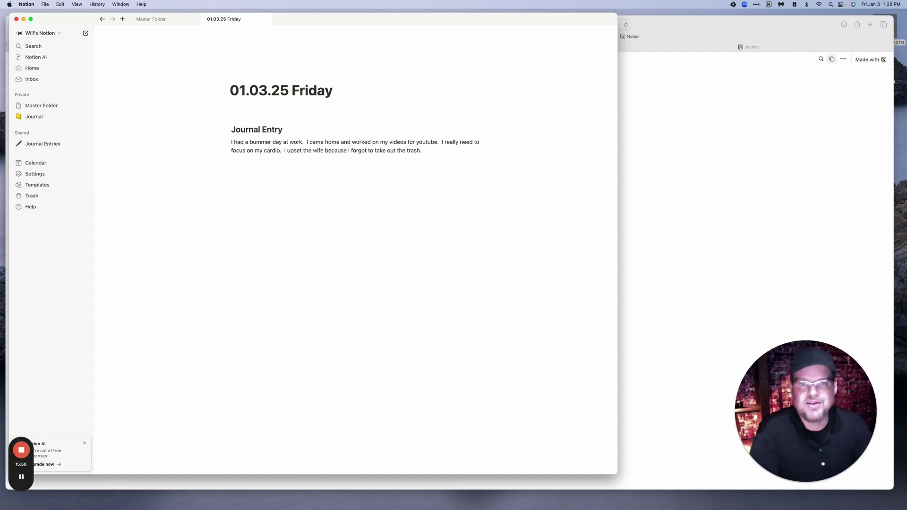
{"action": "key", "text": "BackSpace"}
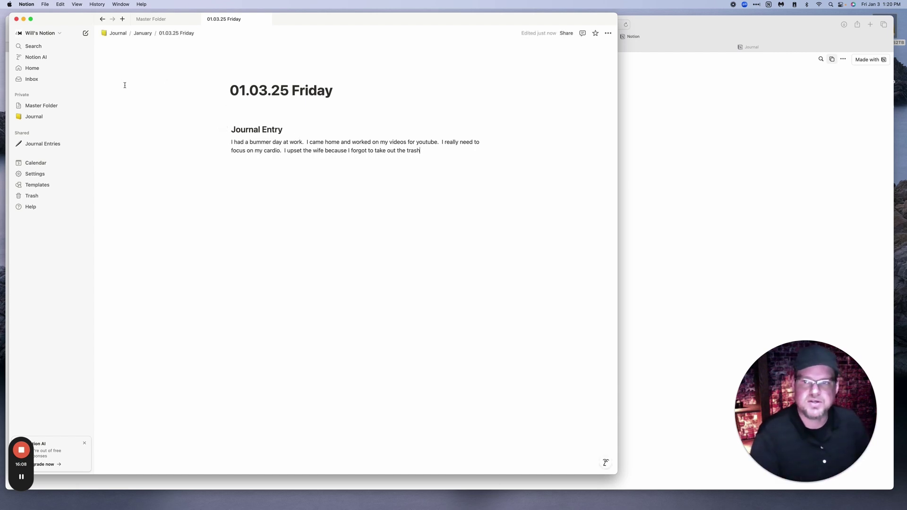
{"action": "left_click", "coordinate": [103, 19]}
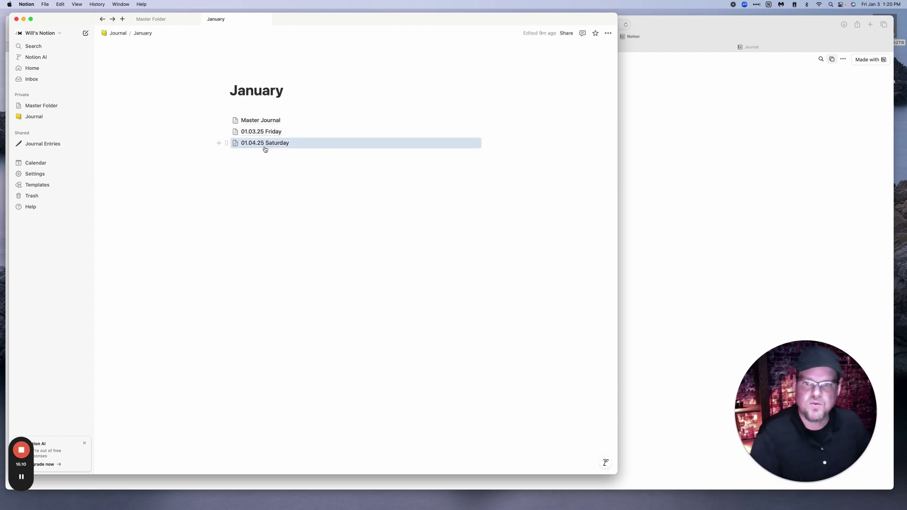
Open the 01.04.25 Saturday entry and answer "What went well today, and why?" with "I recorded video".
{"action": "left_click", "coordinate": [263, 145]}
{"action": "scroll", "coordinate": [266, 143], "scroll_direction": "down", "scroll_amount": 6}
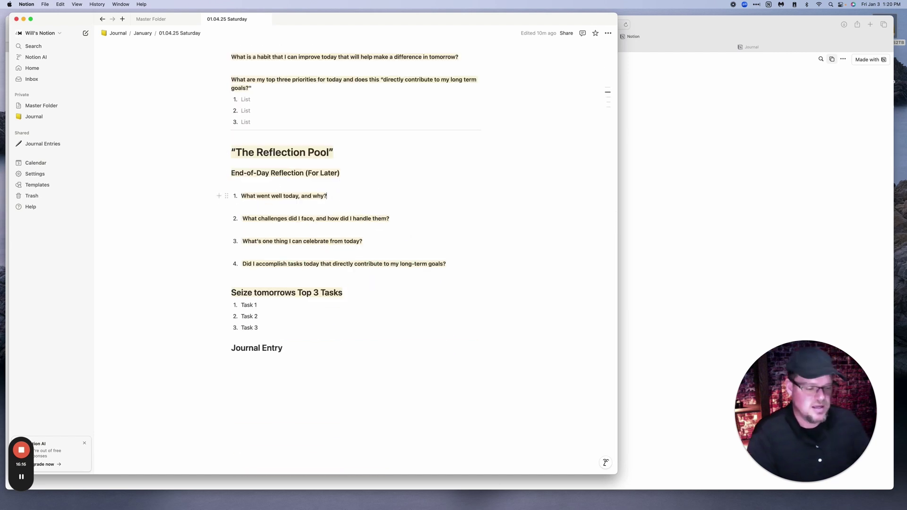
{"action": "key", "text": "Return"}
{"action": "type", "text": "I recorde"}
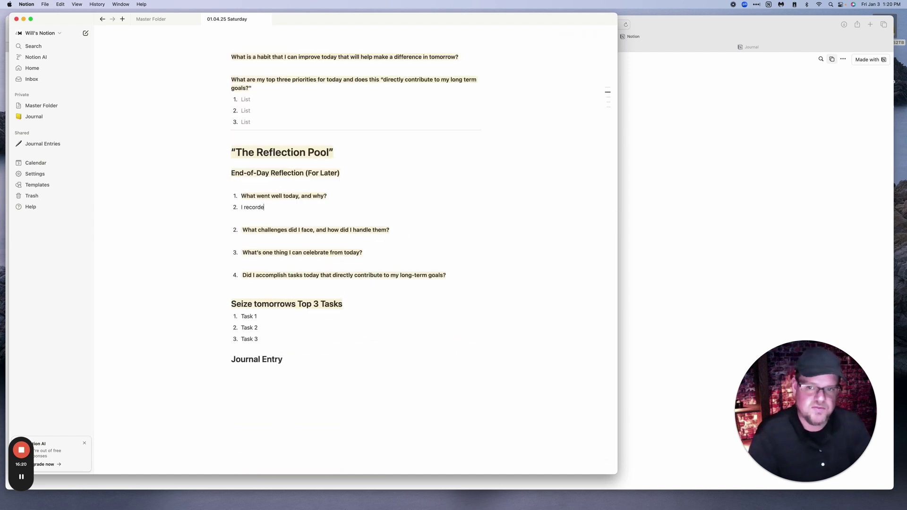
{"action": "type", "text": "d video"}
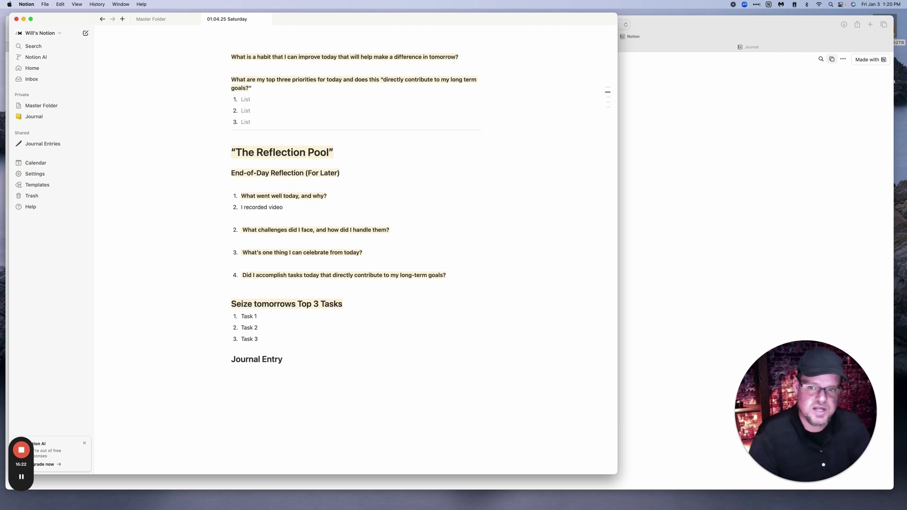
Answer the question about challenges faced with "Setting up the back end of stan store. Chat Gpt came in clutch.".
{"action": "left_click", "coordinate": [321, 240]}
{"action": "type", "text": "Setting up"}
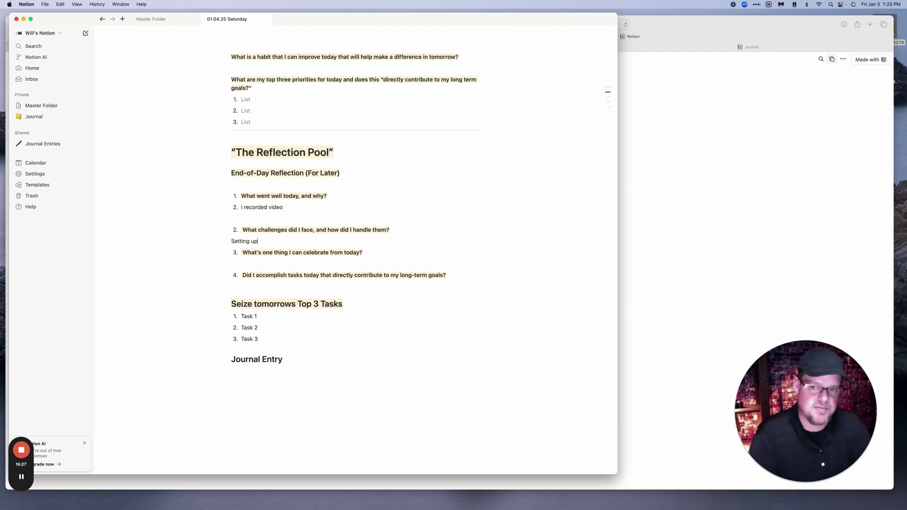
{"action": "type", "text": " the back end of sta"}
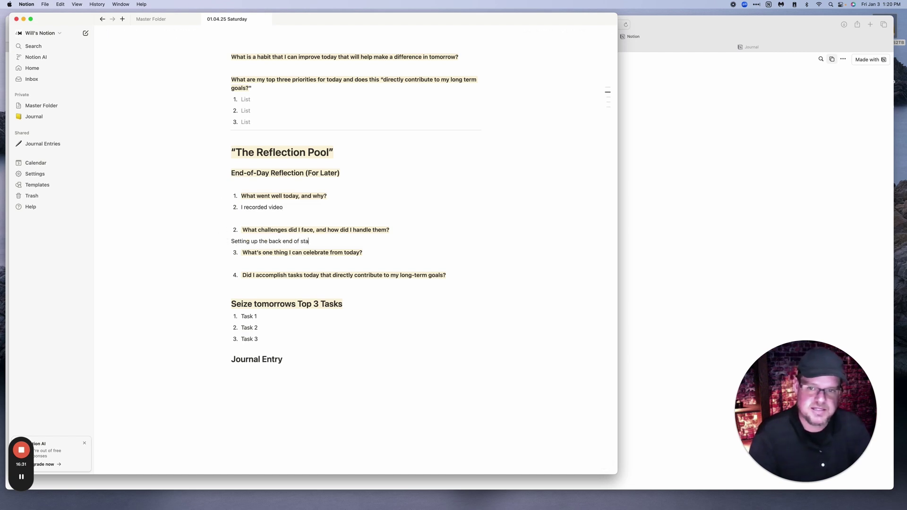
{"action": "type", "text": "n store. Chat Gpt"}
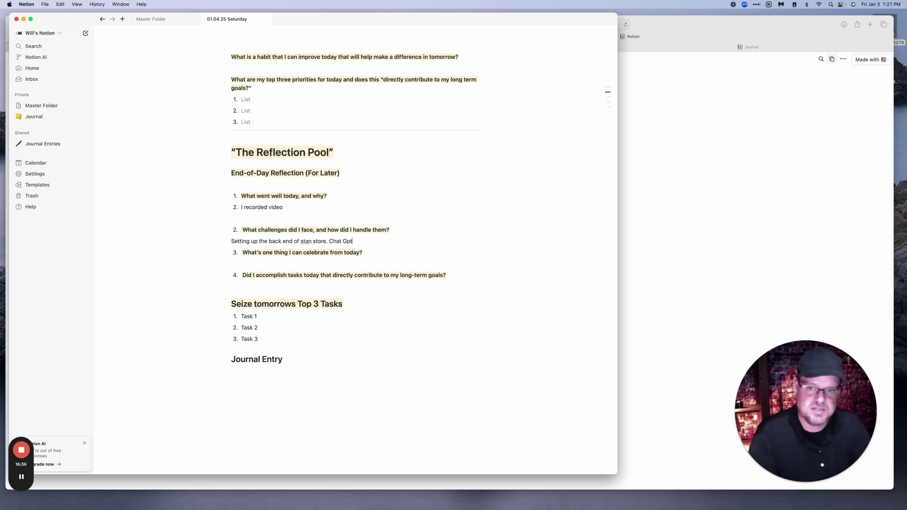
{"action": "type", "text": " came"}
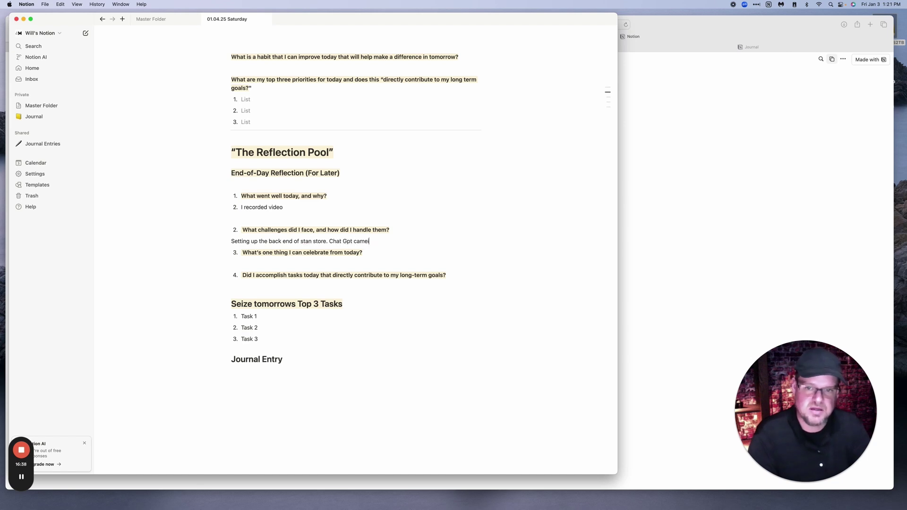
{"action": "type", "text": " in clutch."}
Answer the celebration question with "Setting up my first shareable template" and the long-term goals question with "Yes".
{"action": "left_click", "coordinate": [247, 263]}
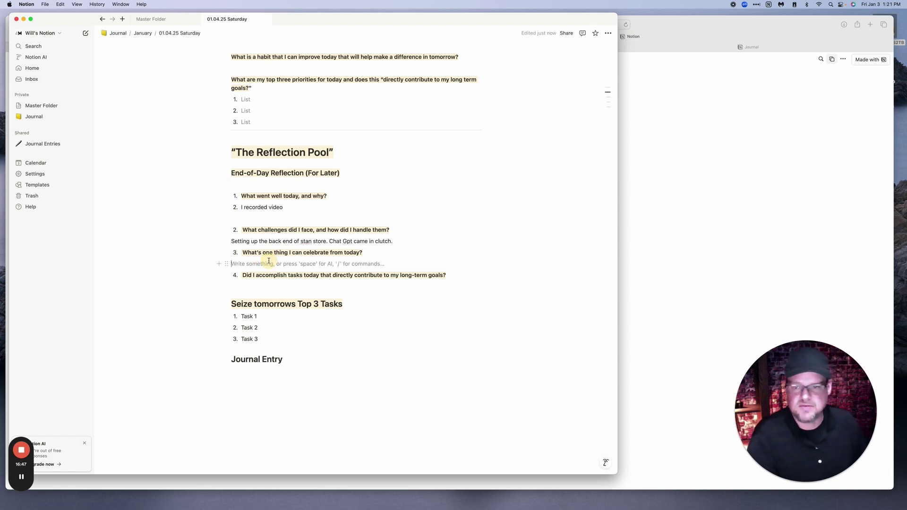
{"action": "type", "text": "Setting up my"}
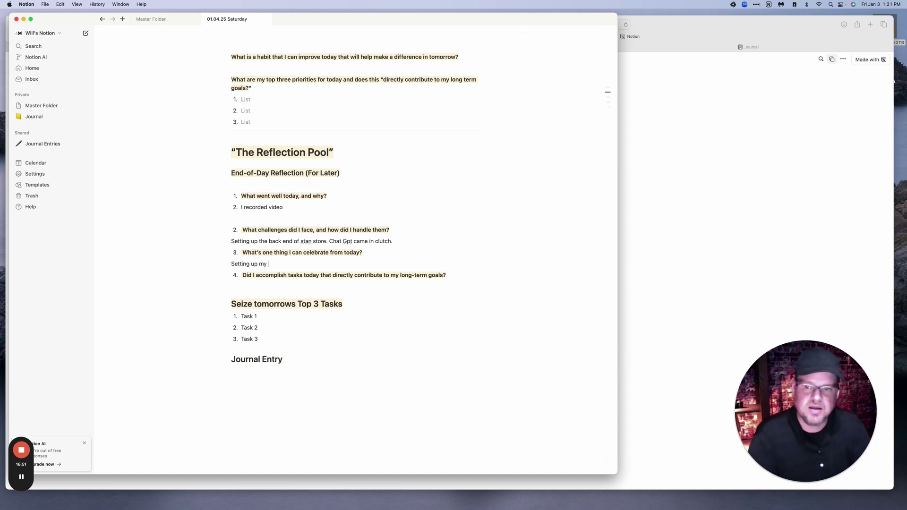
{"action": "type", "text": " first sha"}
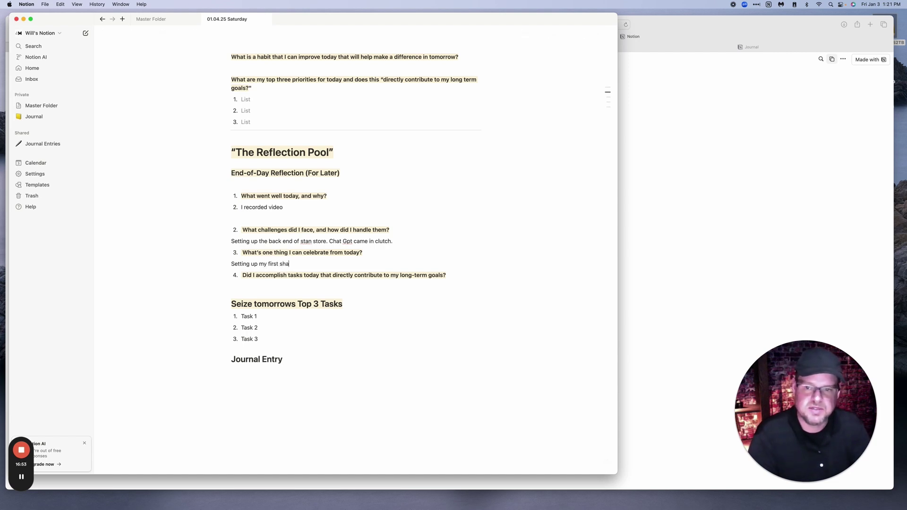
{"action": "type", "text": "reable template"}
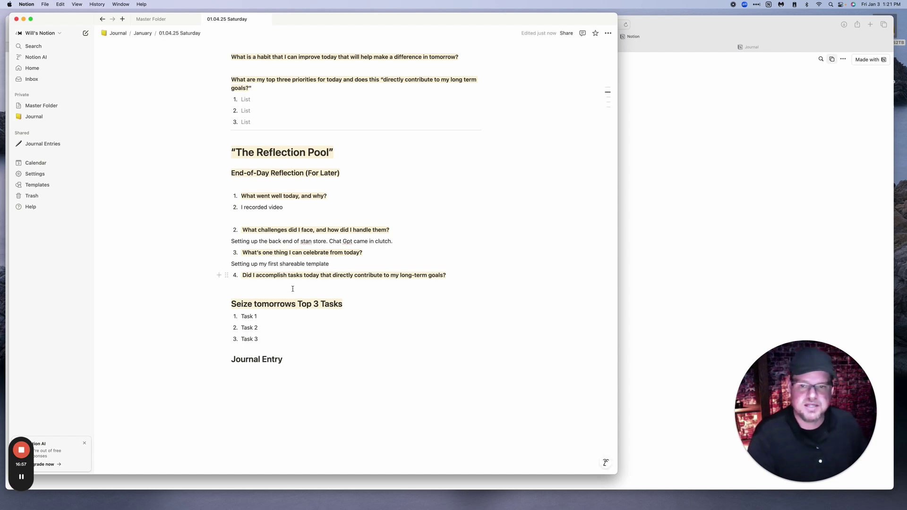
{"action": "left_click", "coordinate": [292, 289]}
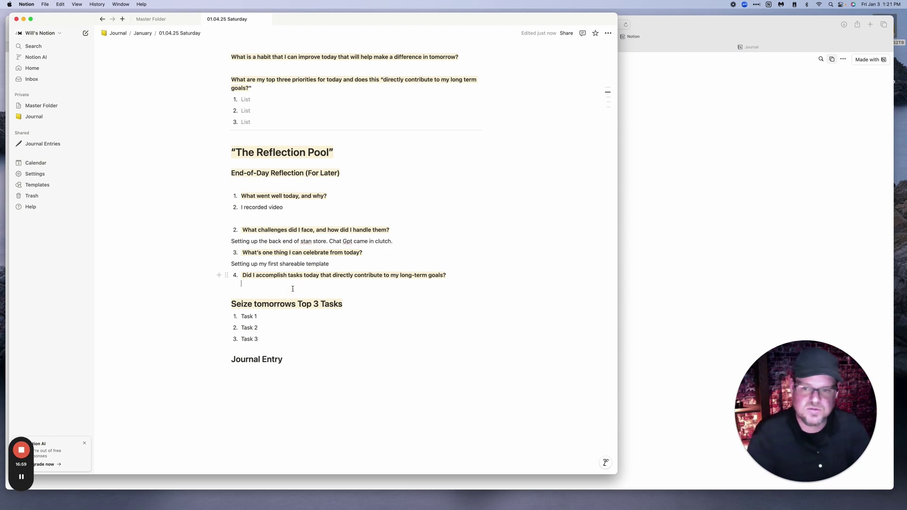
{"action": "type", "text": "Yes"}
Replace tomorrow's three task placeholders with "Take out the trash", "30 minutes of cardio" and "Draft script for next YouTube video".
{"action": "left_click", "coordinate": [270, 316]}
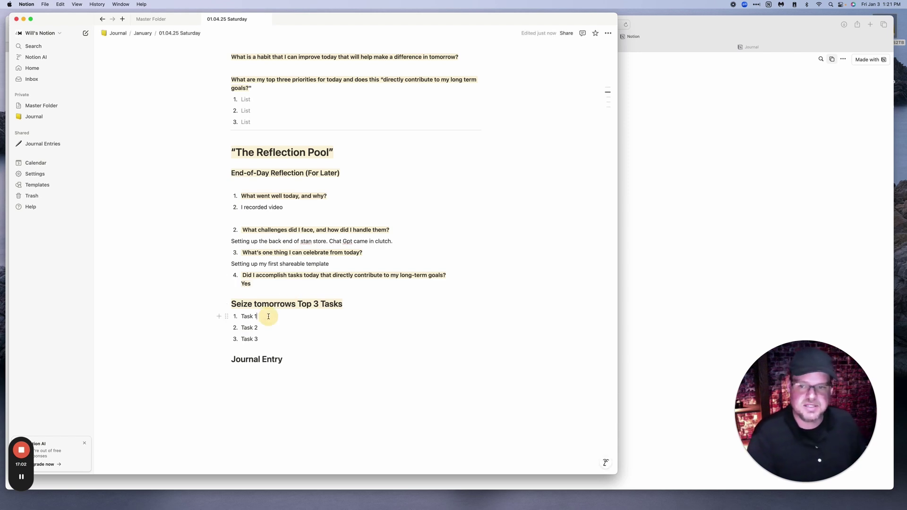
{"action": "left_click_drag", "start_coordinate": [242, 316], "coordinate": [289, 316]}
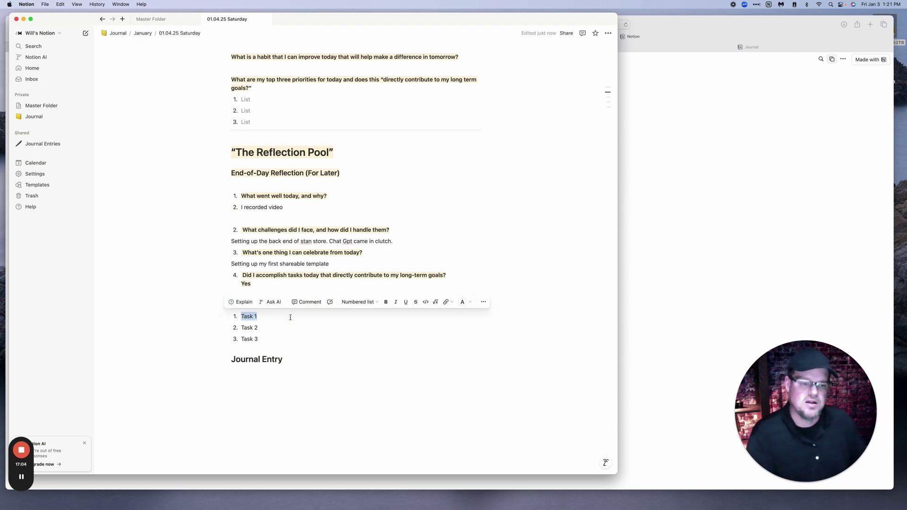
{"action": "type", "text": "Ta"}
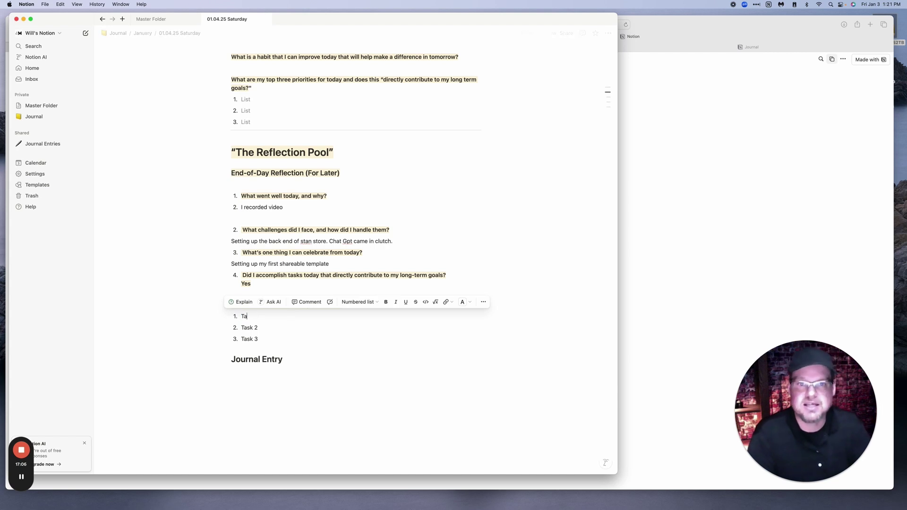
{"action": "type", "text": "ke out the tra"}
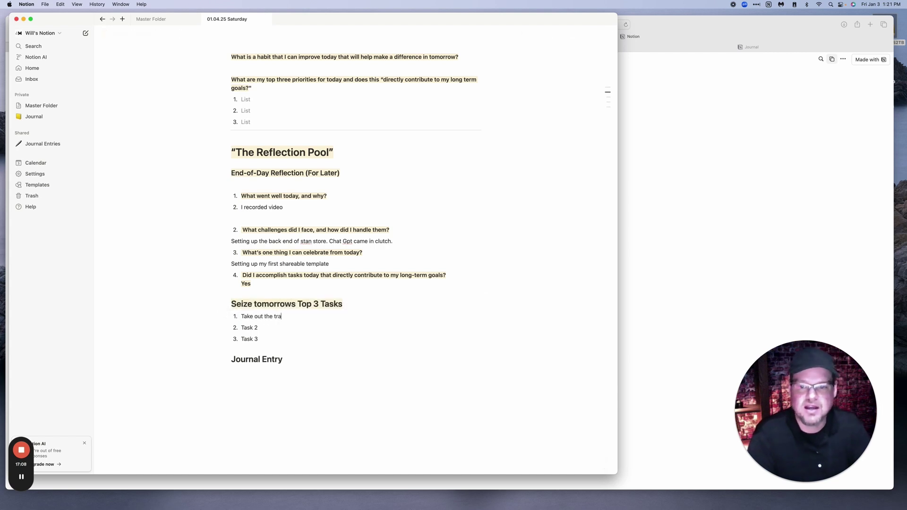
{"action": "type", "text": "sh"}
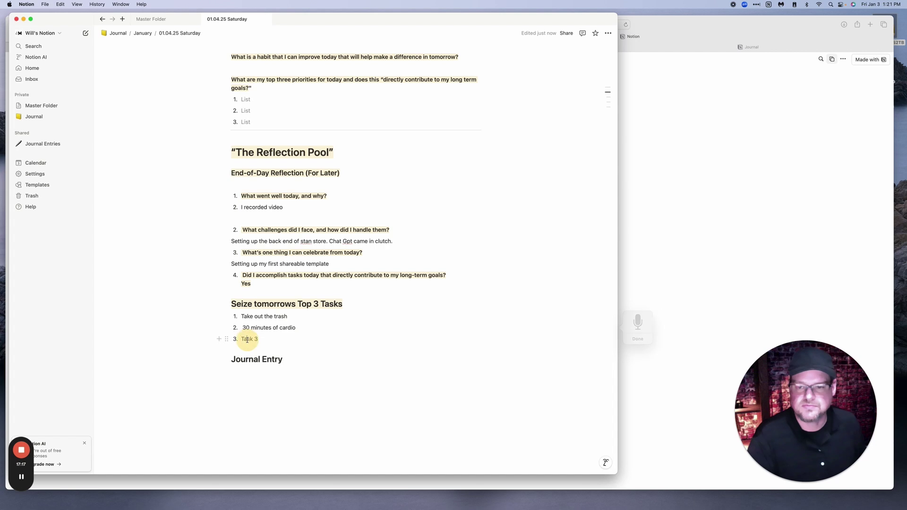
{"action": "left_click_drag", "start_coordinate": [241, 339], "coordinate": [263, 340]}
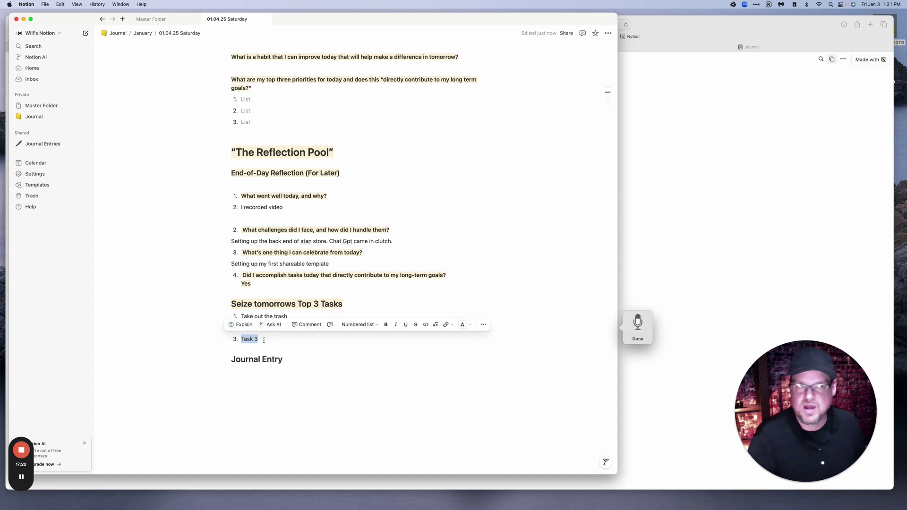
{"action": "type", "text": "Draft script for next YouTube video"}
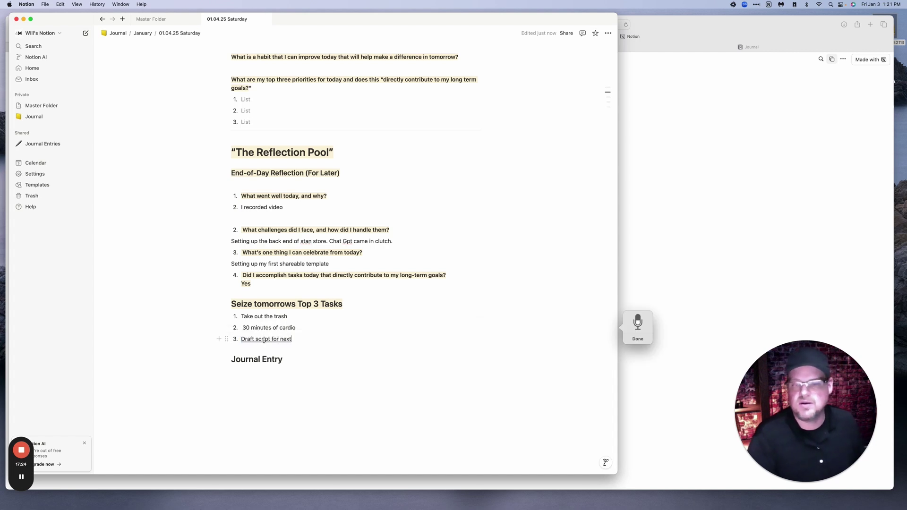
{"action": "left_click", "coordinate": [316, 380]}
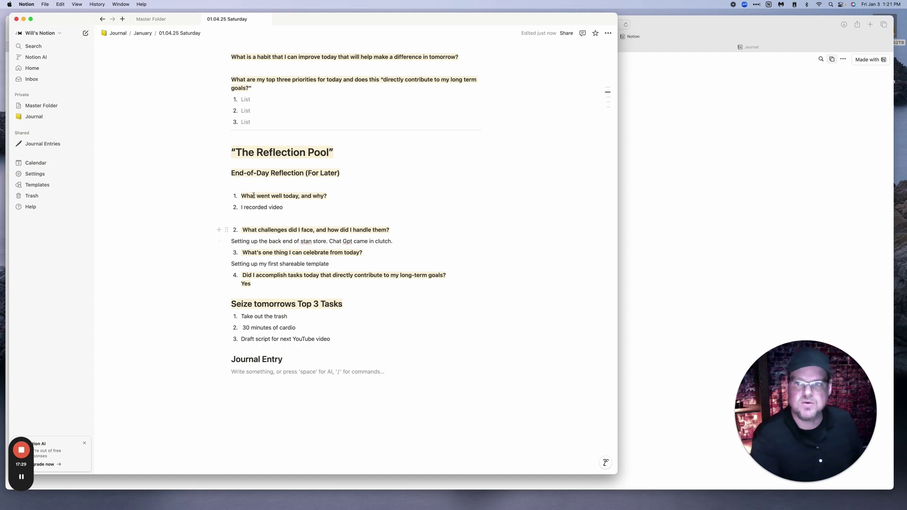
Return to the January page, duplicate the Master Journal page, and move the copy below 01.04.25 Saturday.
{"action": "left_click", "coordinate": [103, 19]}
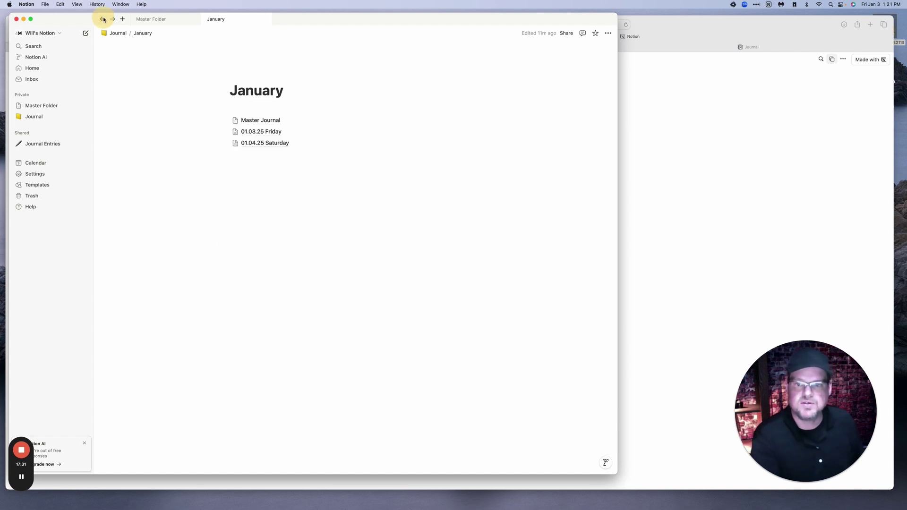
{"action": "left_click", "coordinate": [226, 120]}
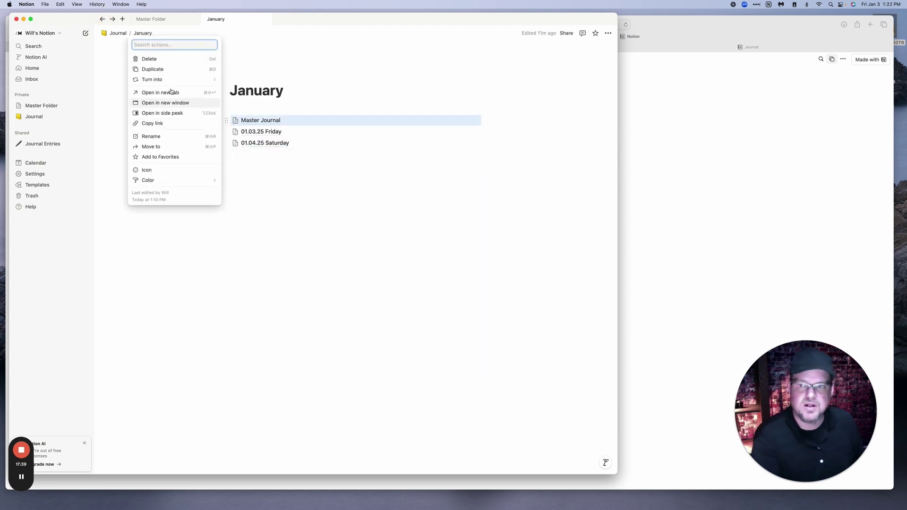
{"action": "left_click", "coordinate": [150, 69]}
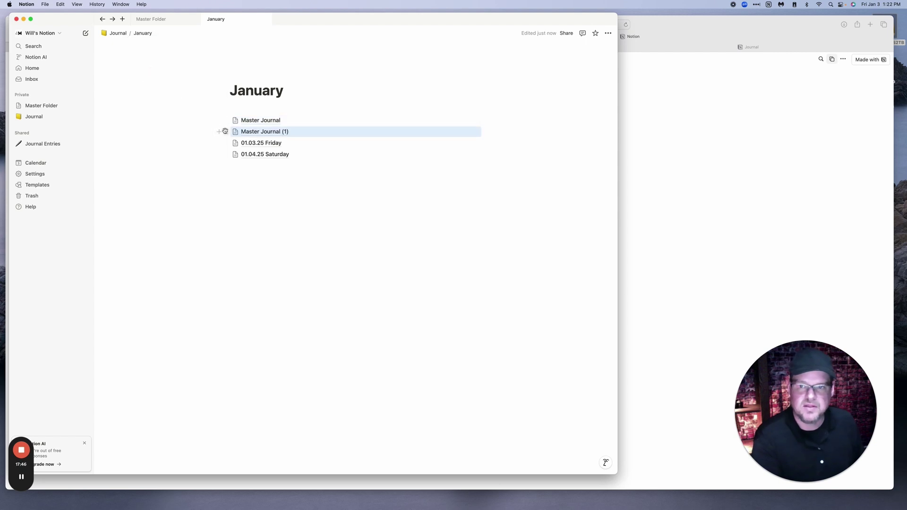
{"action": "left_click_drag", "start_coordinate": [226, 131], "coordinate": [224, 158]}
Rename the Master Journal copy "01.05.25 Sunday".
{"action": "left_click", "coordinate": [225, 157]}
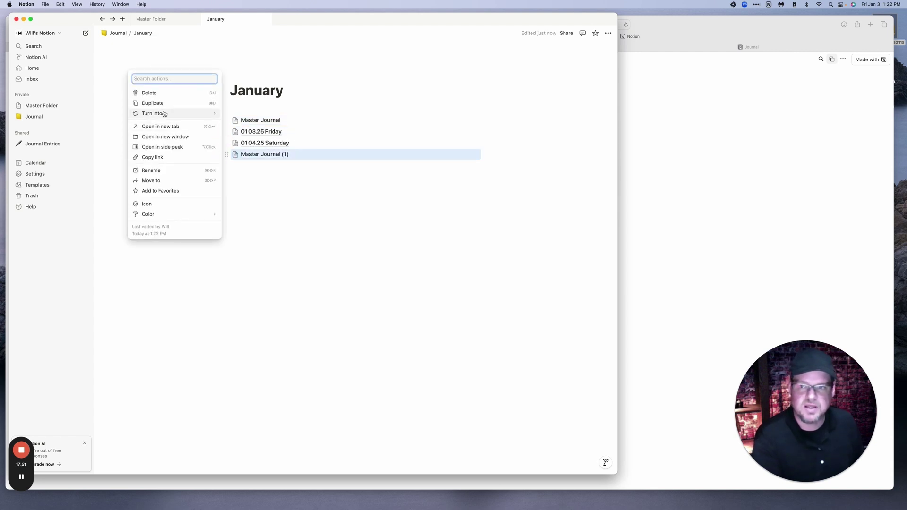
{"action": "mouse_move", "coordinate": [163, 114]}
{"action": "left_click", "coordinate": [155, 170]}
{"action": "type", "text": "01.0"}
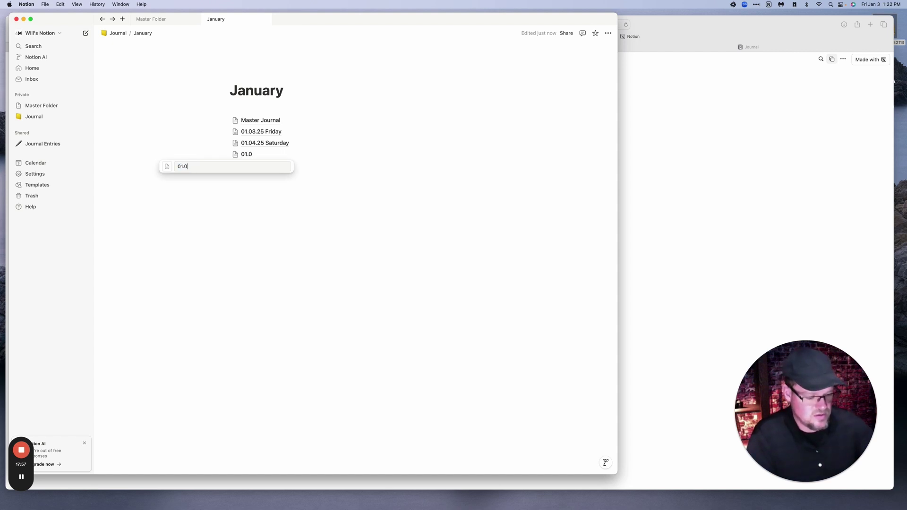
{"action": "type", "text": "5.25 Sunday"}
{"action": "key", "text": "Return"}
Open the 01.05.25 Sunday entry to check its prompts and return to the January page.
{"action": "left_click", "coordinate": [272, 154]}
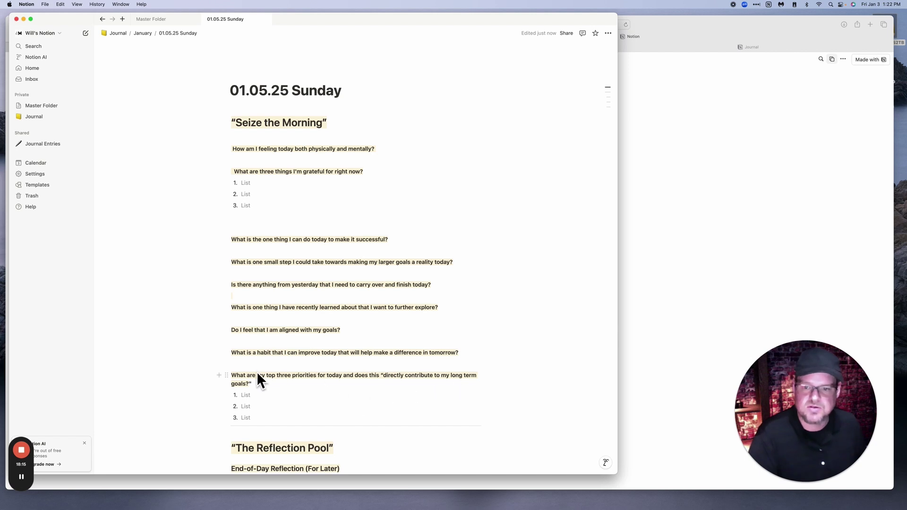
{"action": "scroll", "coordinate": [170, 117], "scroll_direction": "down", "scroll_amount": 1}
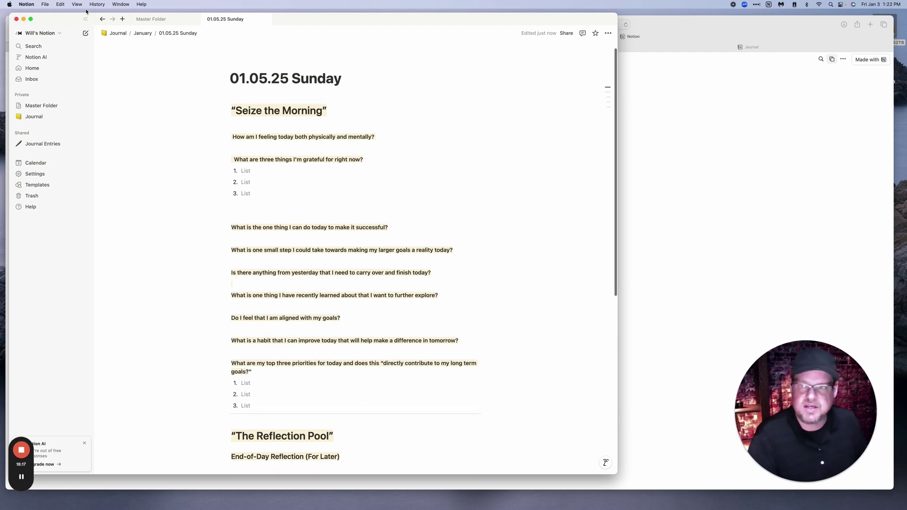
{"action": "left_click", "coordinate": [102, 19]}
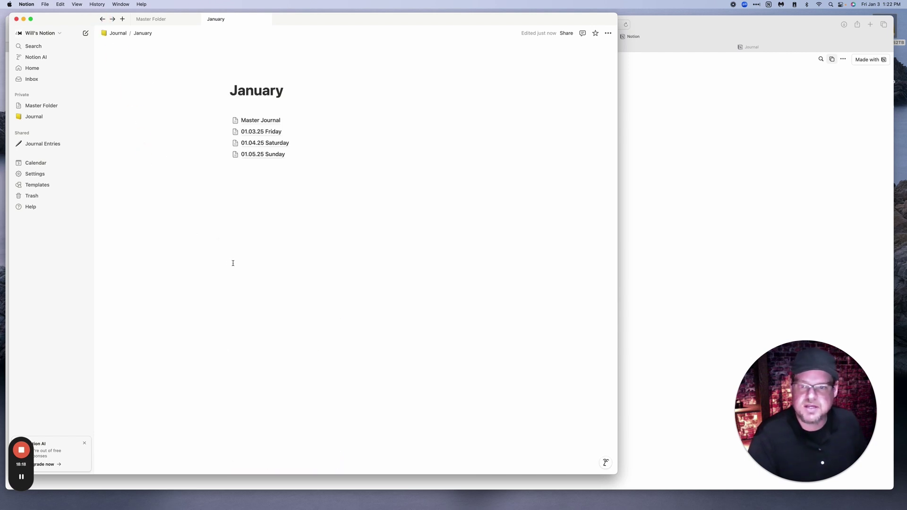
Copy the three tasks from the 01.04.25 Saturday entry into the grateful-things list of the 01.05.25 Sunday entry.
{"action": "left_click", "coordinate": [269, 145]}
{"action": "scroll", "coordinate": [299, 267], "scroll_direction": "down", "scroll_amount": 10}
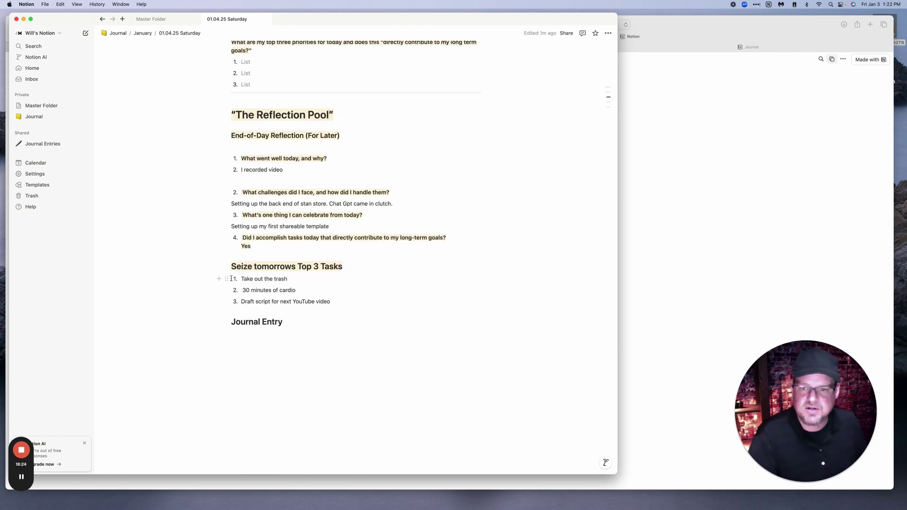
{"action": "left_click_drag", "start_coordinate": [227, 279], "coordinate": [271, 291]}
{"action": "left_click_drag", "start_coordinate": [348, 313], "coordinate": [259, 285]}
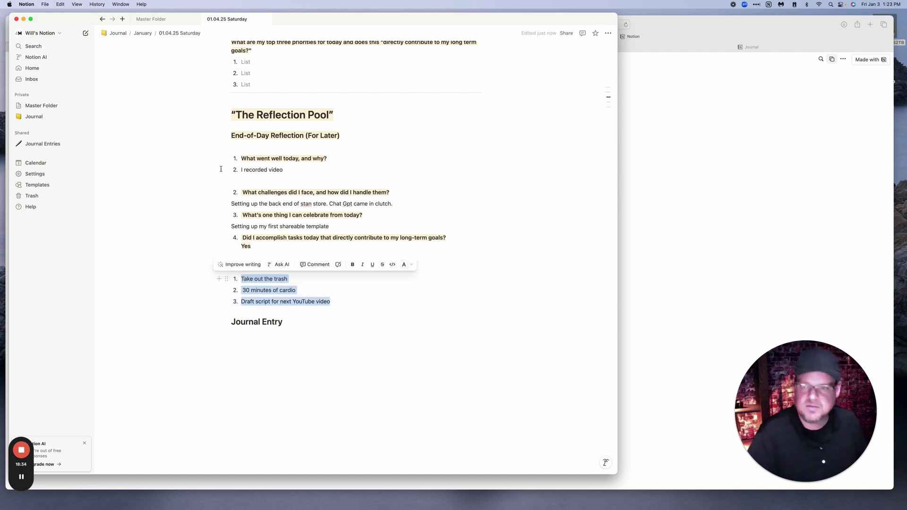
{"action": "left_click", "coordinate": [105, 19]}
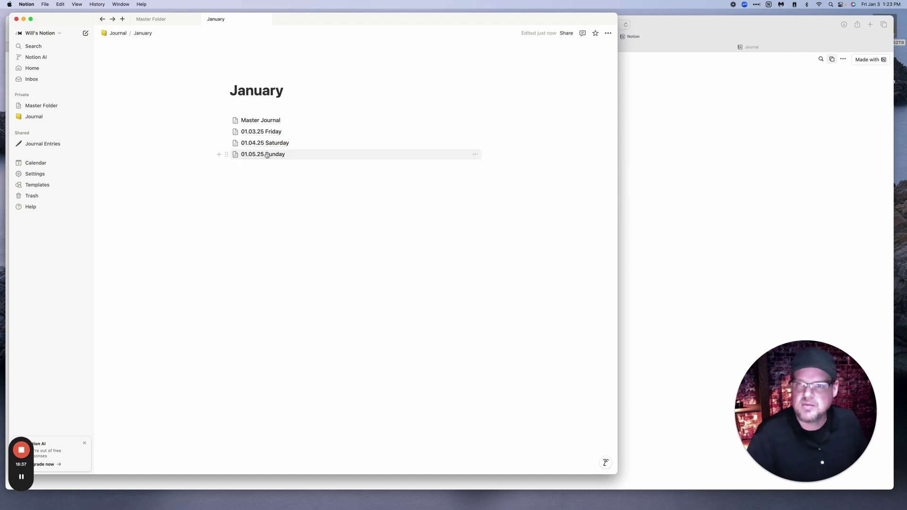
{"action": "left_click", "coordinate": [264, 154]}
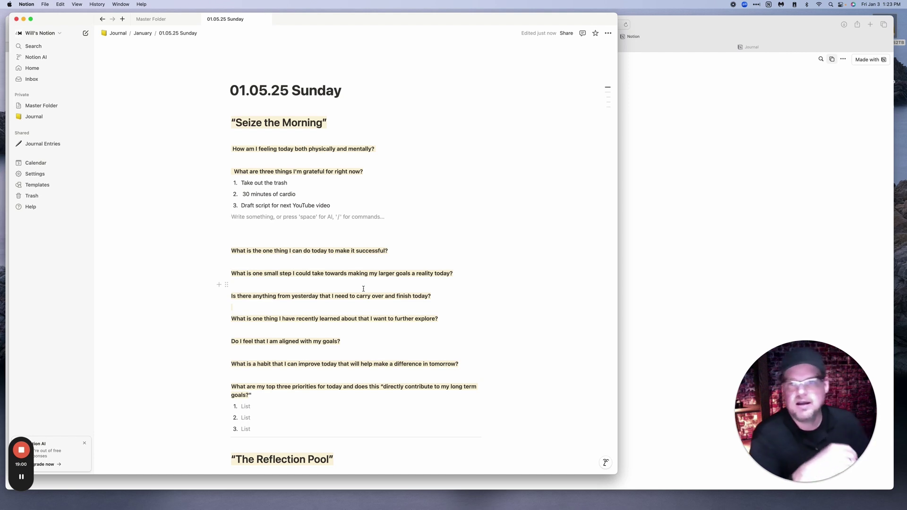
Enter the test text "dfgfdfg" in the Master Journal's first grateful-things item, delete it, and return to the January page.
{"action": "left_click", "coordinate": [102, 19]}
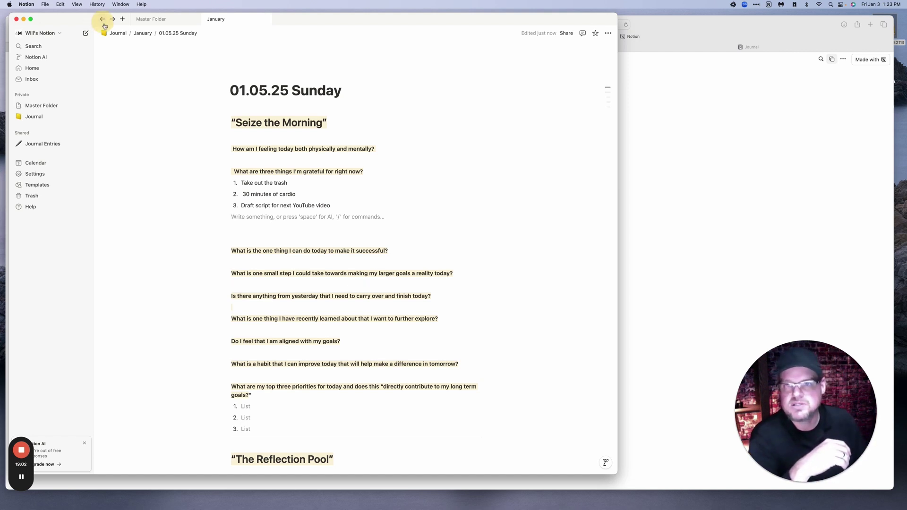
{"action": "left_click", "coordinate": [276, 120]}
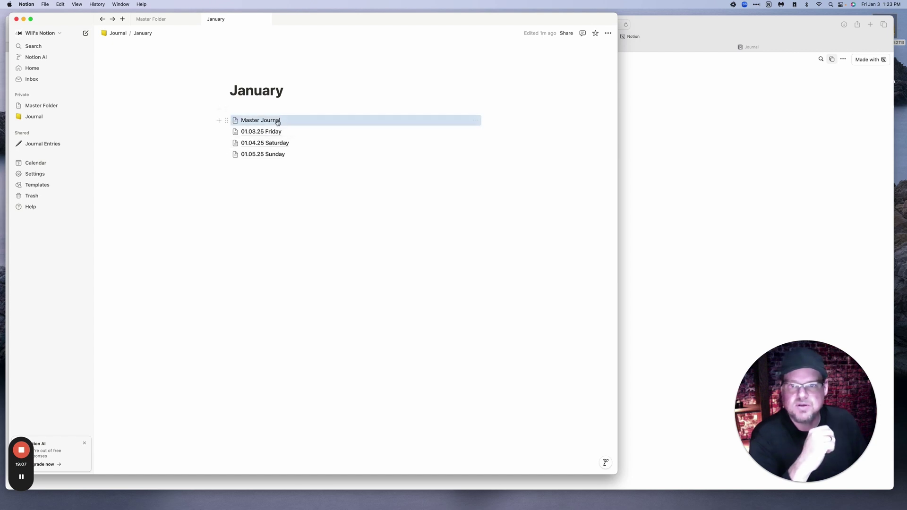
{"action": "left_click", "coordinate": [272, 186]}
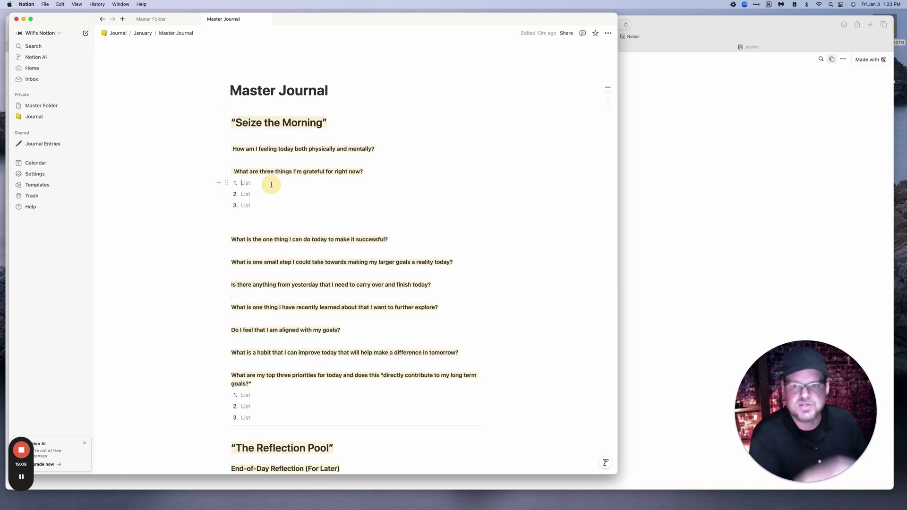
{"action": "type", "text": "dfgfdfg"}
{"action": "key", "text": "BackSpace"}
{"action": "key", "text": "BackSpace"}
{"action": "key", "text": "BackSpace"}
{"action": "key", "text": "BackSpace"}
{"action": "key", "text": "BackSpace"}
{"action": "key", "text": "BackSpace"}
{"action": "key", "text": "BackSpace"}
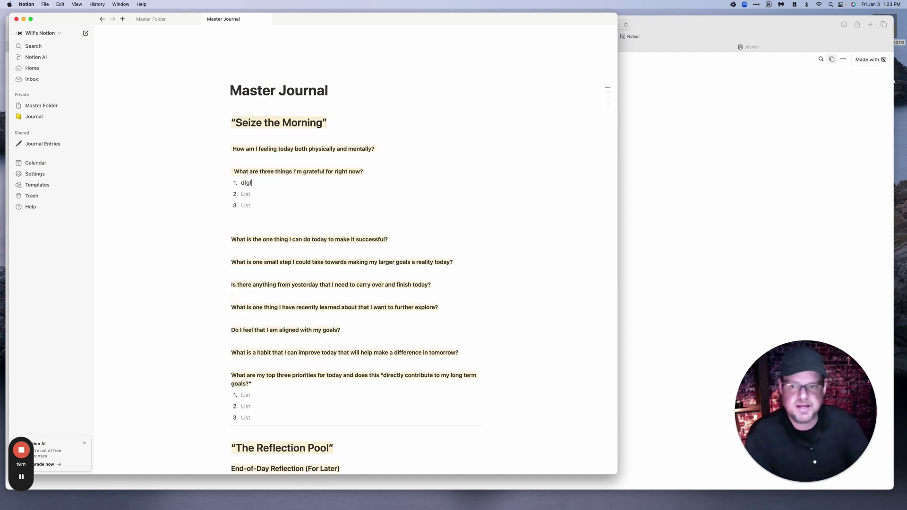
{"action": "left_click", "coordinate": [102, 19]}
Open the 01.05.25 Sunday entry and select the prompts and tasks from Task 3 upwards, leaving out the Journal Entry heading.
{"action": "mouse_move", "coordinate": [281, 142]}
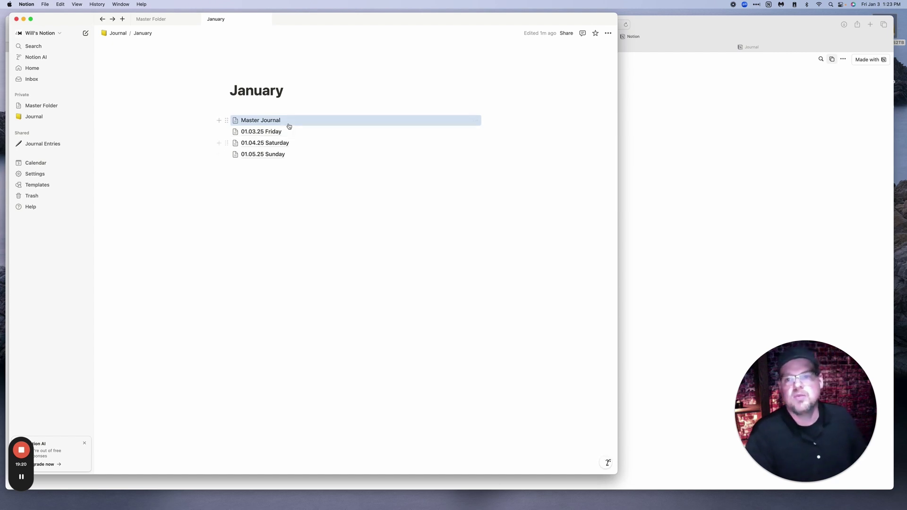
{"action": "left_click", "coordinate": [279, 155]}
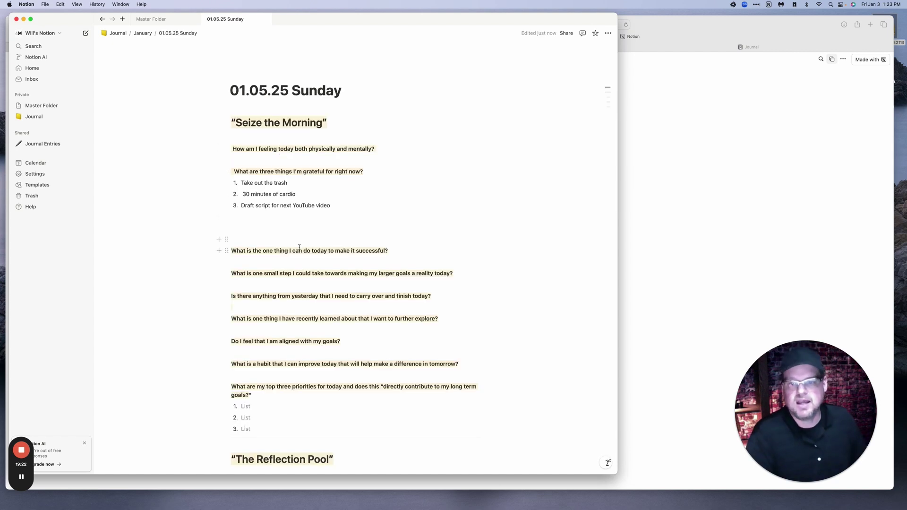
{"action": "scroll", "coordinate": [299, 247], "scroll_direction": "down", "scroll_amount": 6}
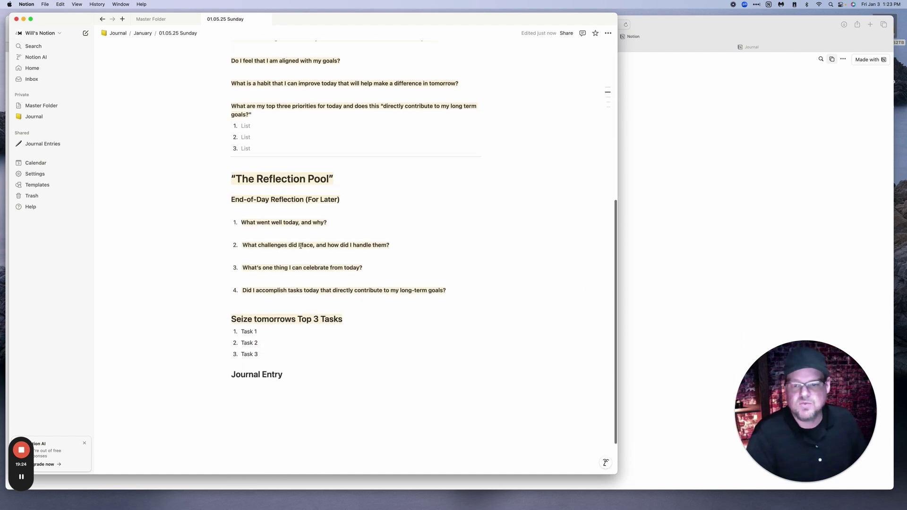
{"action": "left_click_drag", "start_coordinate": [257, 354], "coordinate": [271, 46]}
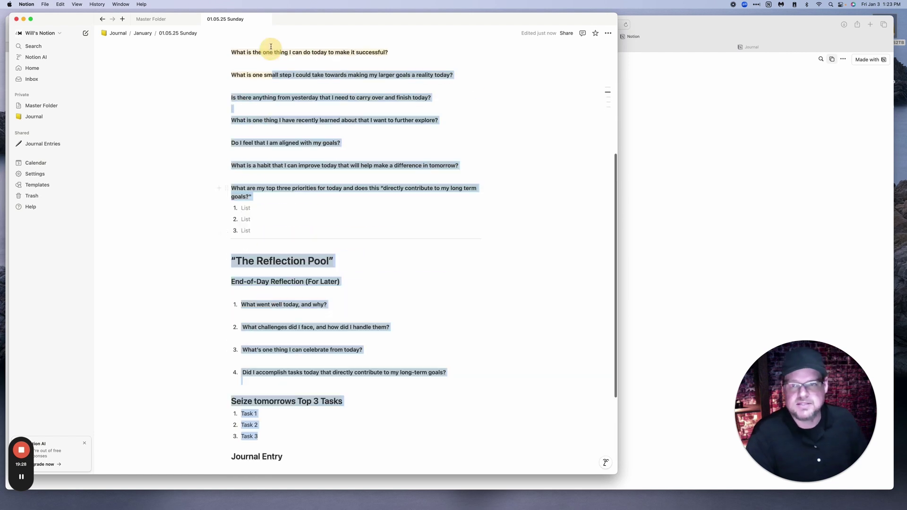